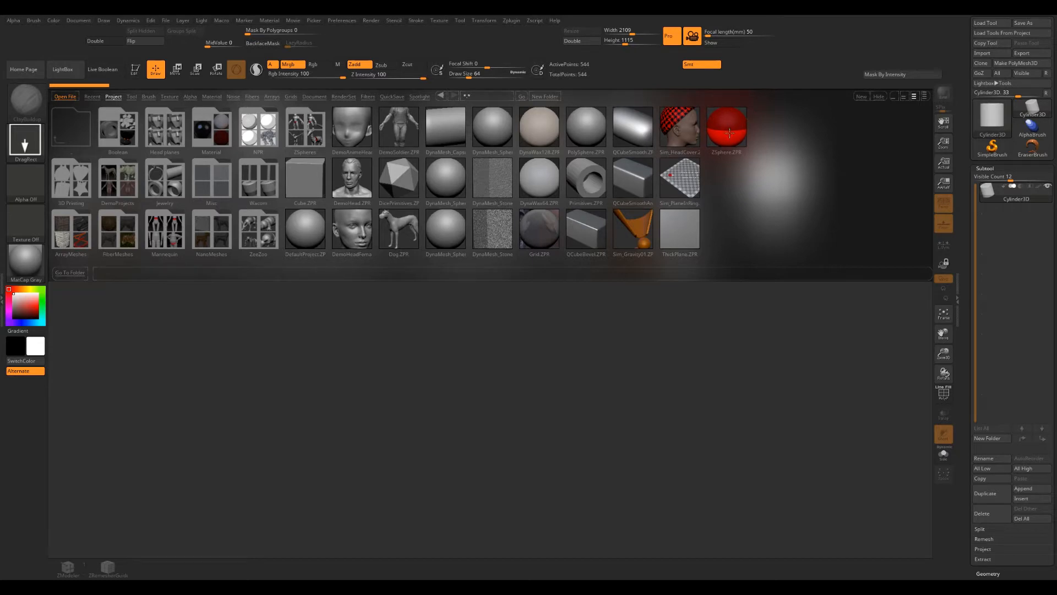
Step: Load the ZSphere.ZPR starter project, orbit around its sphere, and make Cylinder3D the active tool again
double_click(730, 131)
left_click(562, 329)
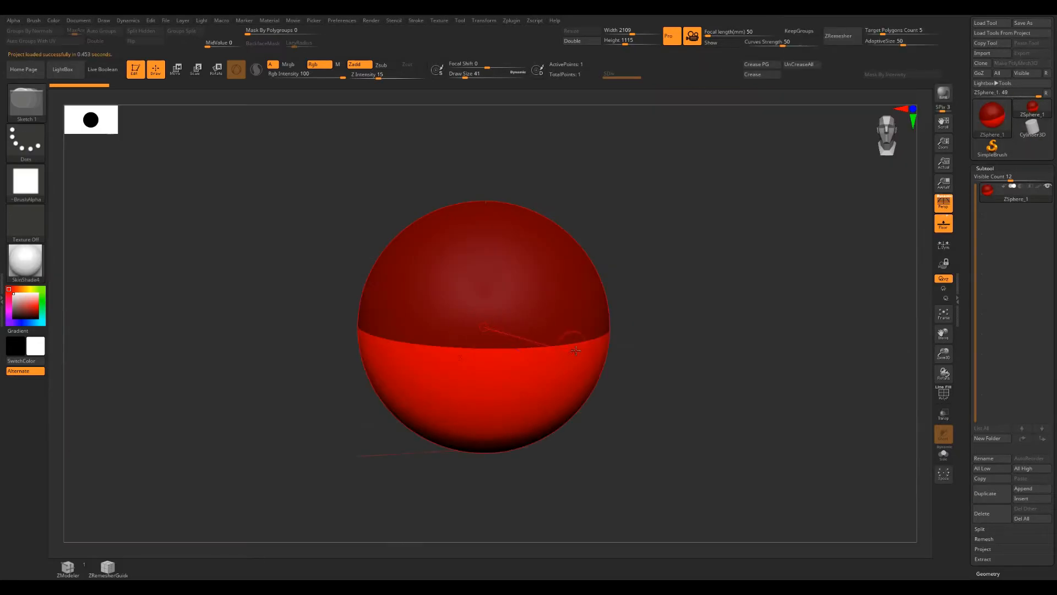
left_click_drag(704, 299, 722, 244)
left_click(1033, 126)
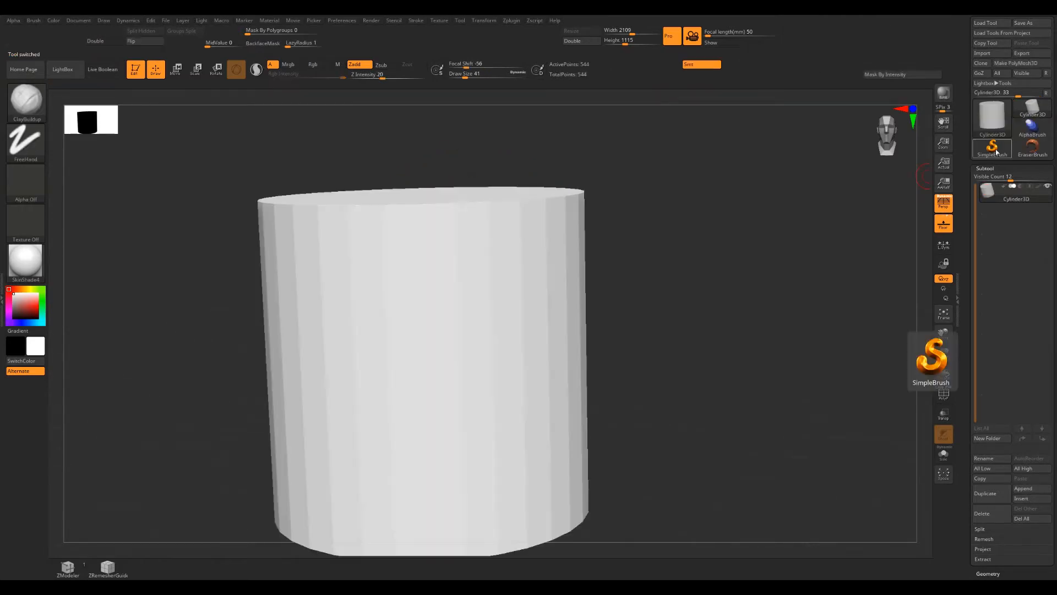
Step: Exit edit mode by switching to the SimpleBrush tool, and choose ZSphere from the 3D meshes as the active tool
left_click(995, 151)
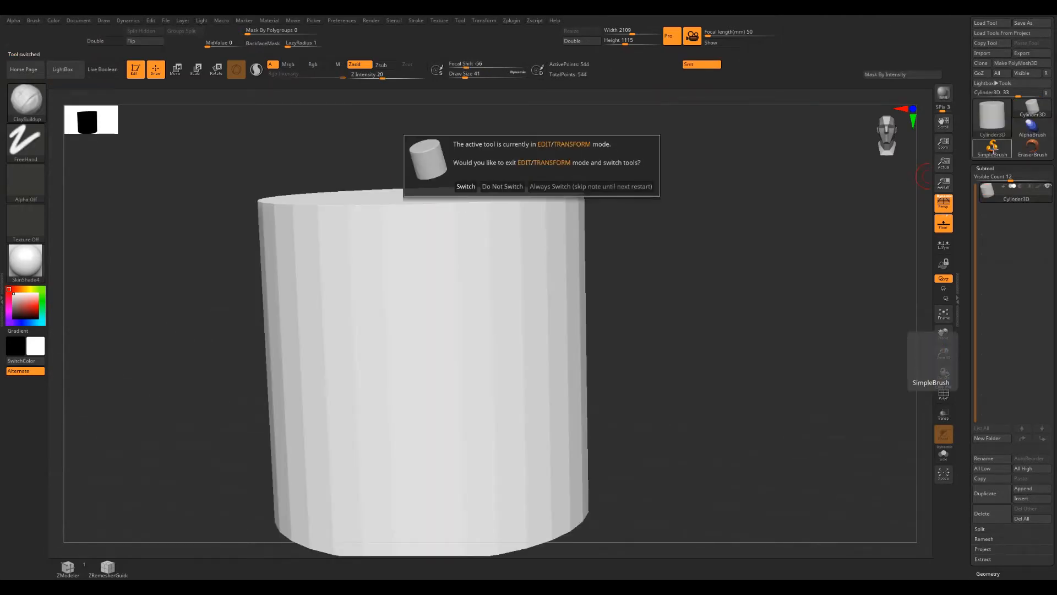
left_click(466, 186)
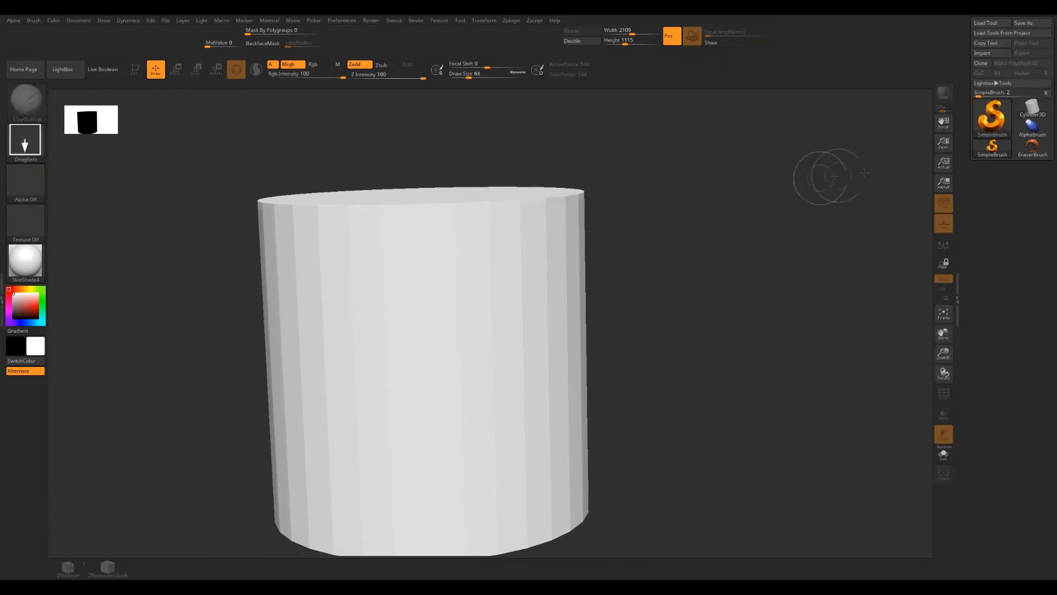
left_click(996, 154)
left_click(997, 157)
left_click(994, 154)
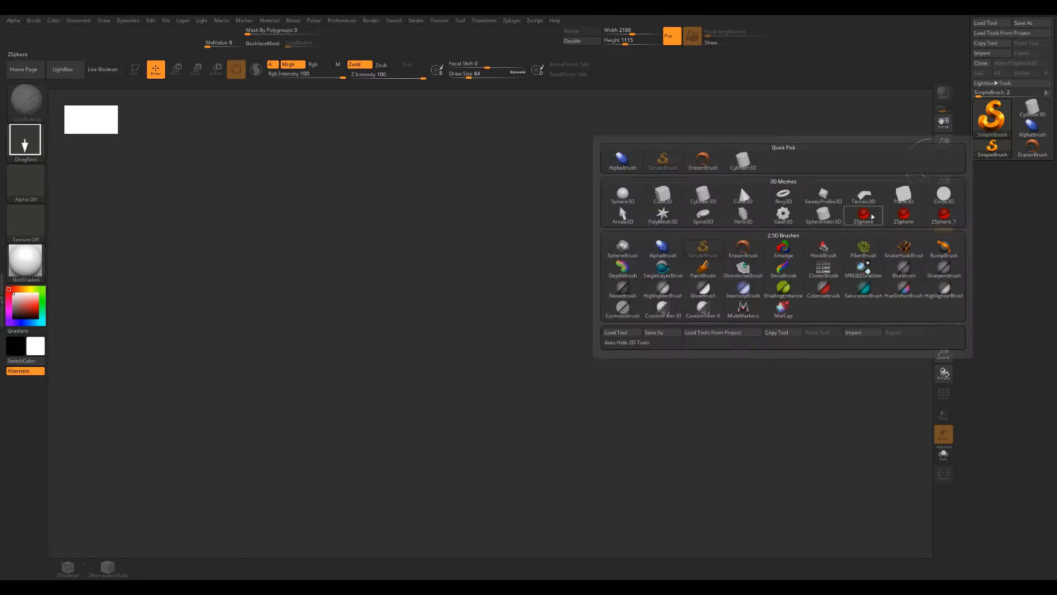
left_click(870, 215)
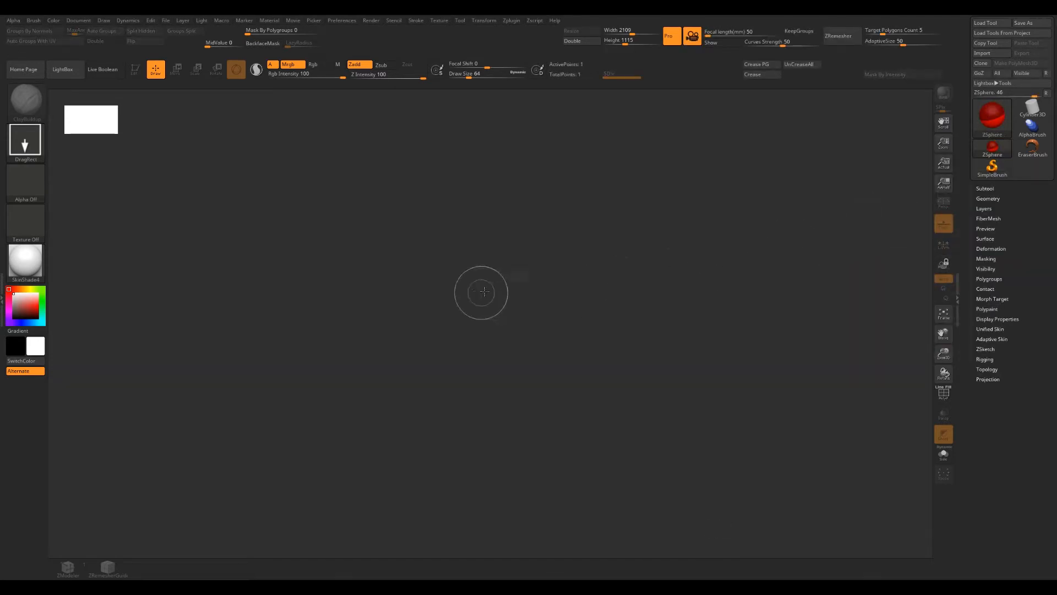
Step: Draw a single ZSphere on the empty canvas, enter edit mode and face it from the front
mouse_move(491, 271)
left_mouse_down("shift")
mouse_move(489, 427)
mouse_move(508, 502)
left_mouse_up("shift")
key("t")
left_click_drag(675, 326, 717, 355, "shift")
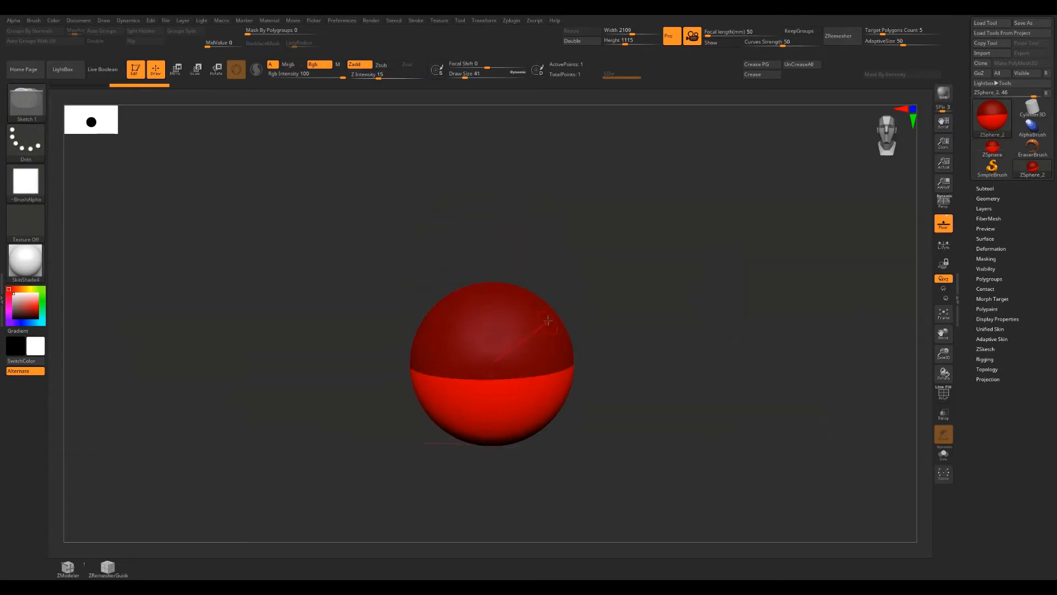
left_click_drag(548, 292, 671, 268)
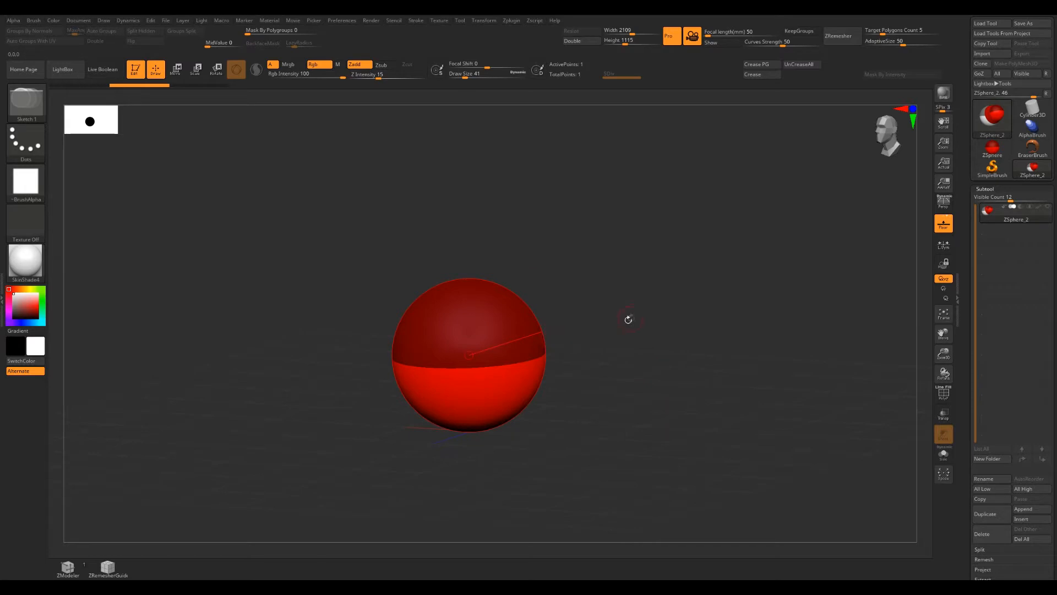
mouse_move(627, 295)
left_mouse_down("shift")
mouse_move(631, 304)
mouse_move(628, 291)
left_mouse_up("shift")
Step: Set the draw size to 23 for adding new ZSpheres
key("s")
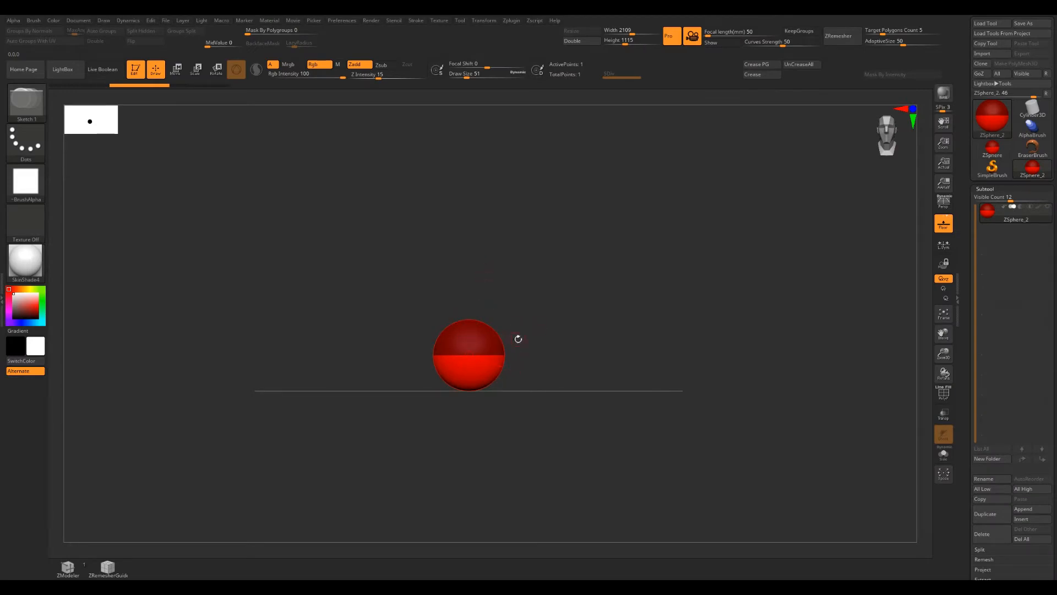
right_click_drag(478, 342, 560, 272, "ctrl")
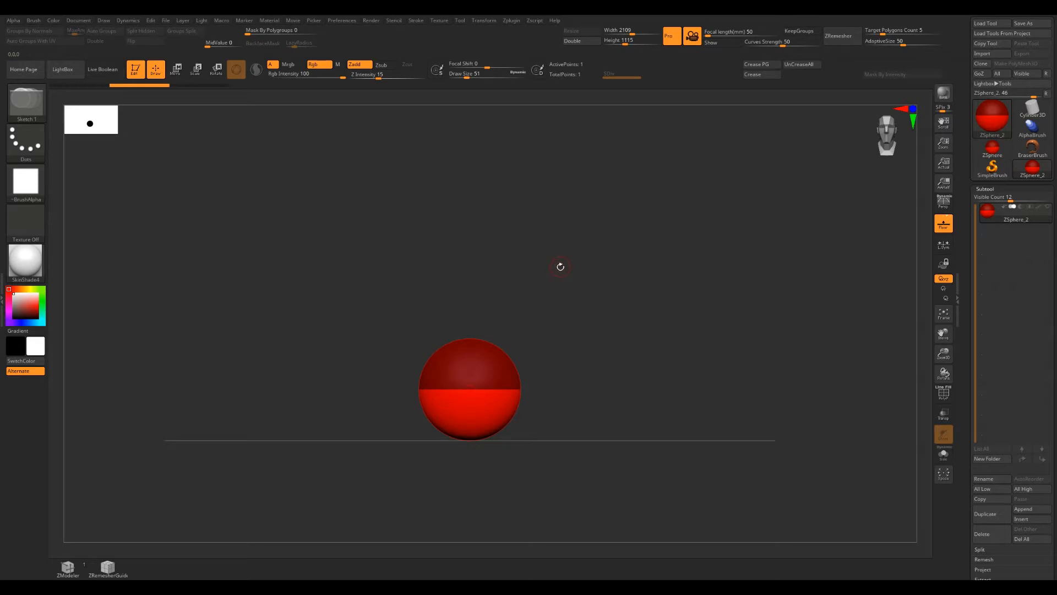
key("s")
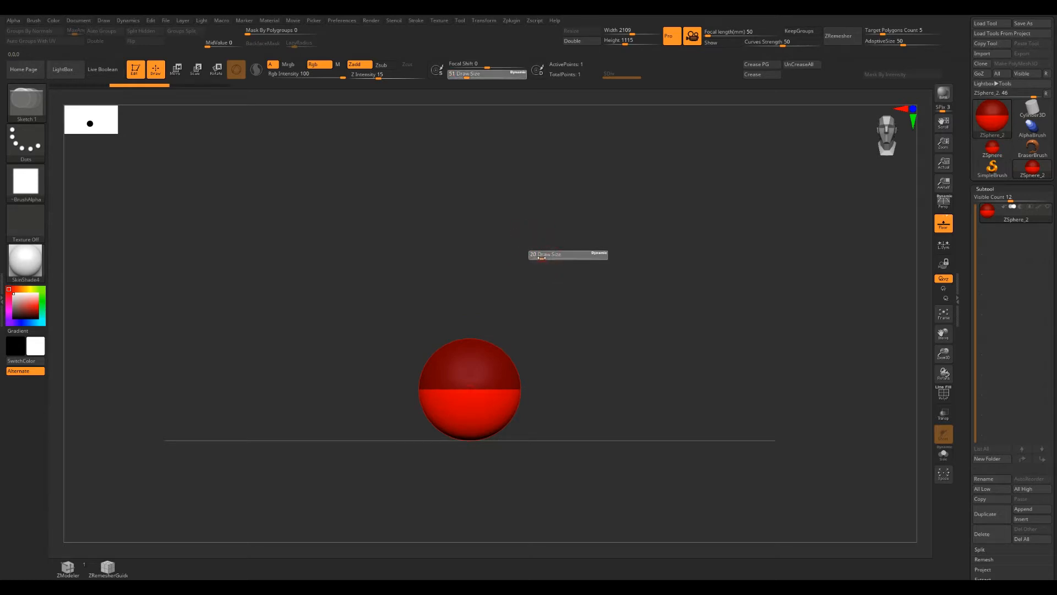
left_click(542, 257)
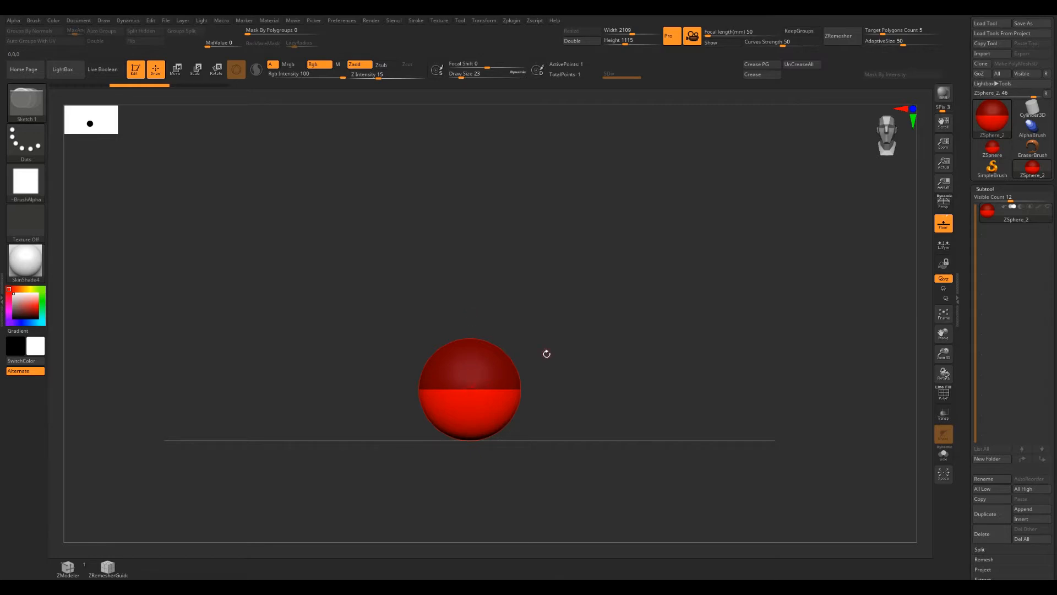
Step: Add a chest ZSphere on top of the root sphere and a mirrored pair of shoulder ZSpheres on the chest
left_click_drag(556, 354, 532, 348)
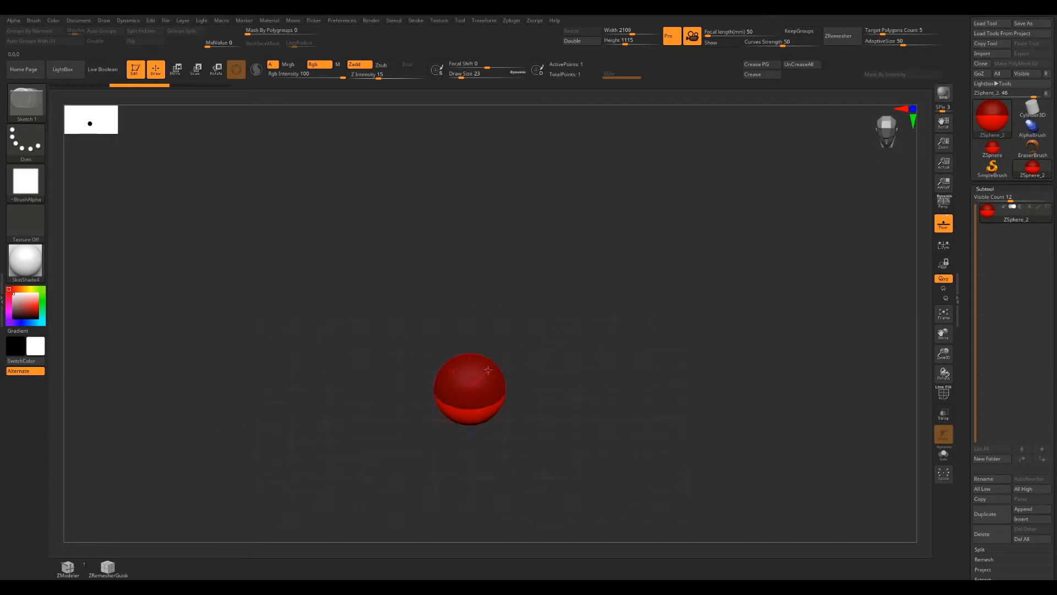
right_click_drag(530, 358, 503, 376, "ctrl")
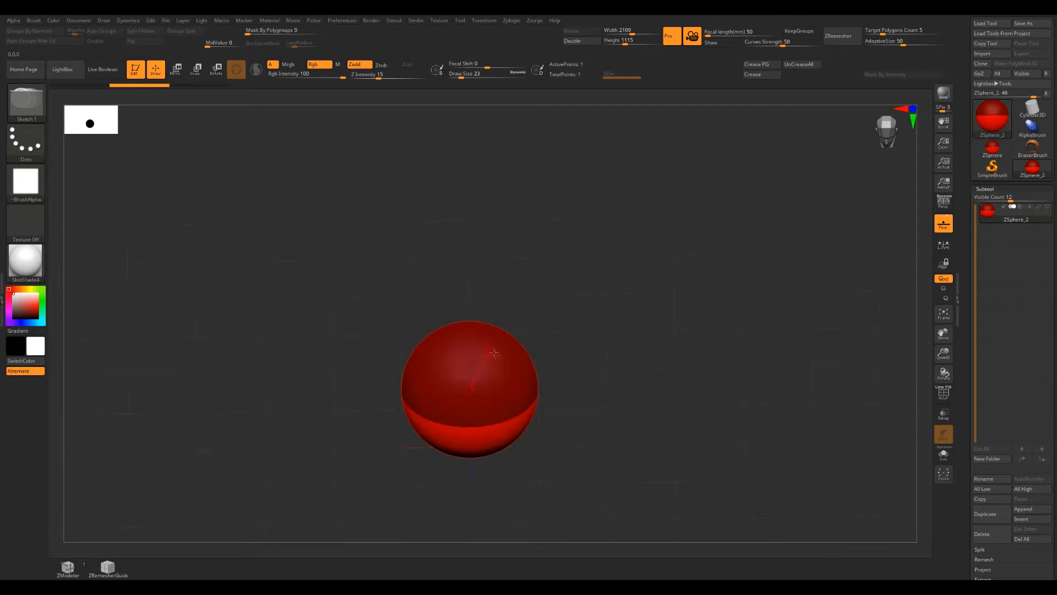
right_click_drag(583, 336, 495, 362)
right_click_drag(495, 362, 495, 324, "ctrl")
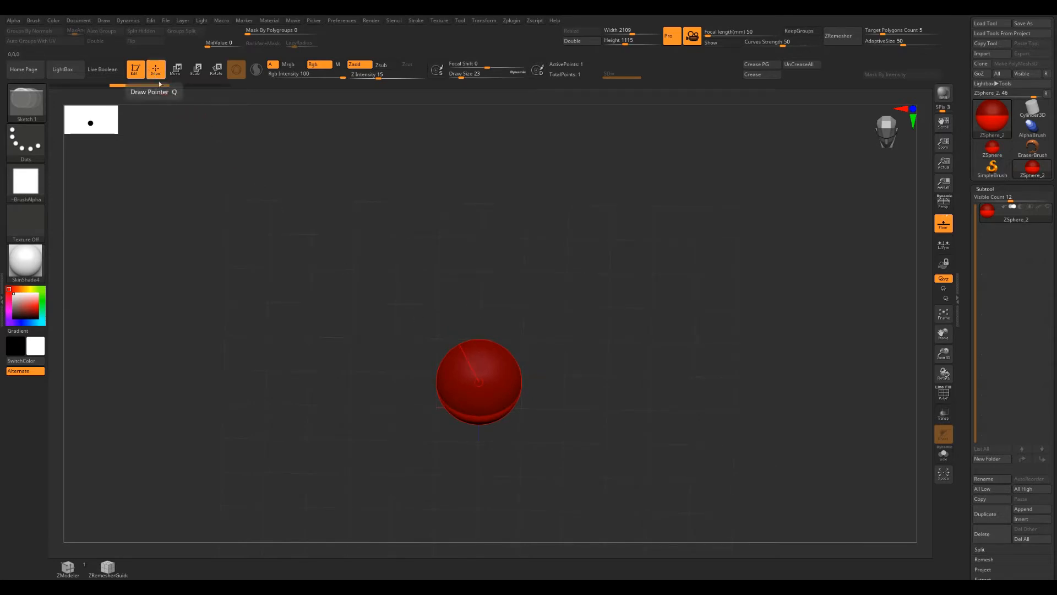
left_click_drag(481, 355, 483, 395)
left_click_drag(566, 366, 647, 323)
left_click_drag(648, 323, 494, 347)
left_click_drag(586, 329, 583, 333)
left_click(495, 351)
left_click_drag(490, 361, 637, 296)
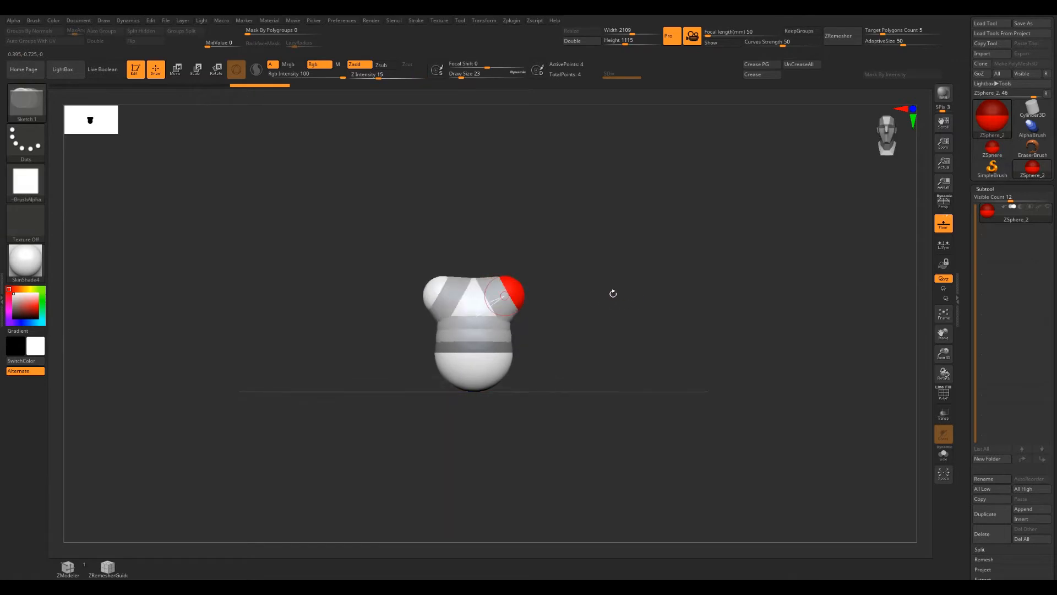
Step: Add a mirrored pair of ZSpheres on the ends of the shoulder spheres to start the arms
left_click_drag(640, 275, 591, 290)
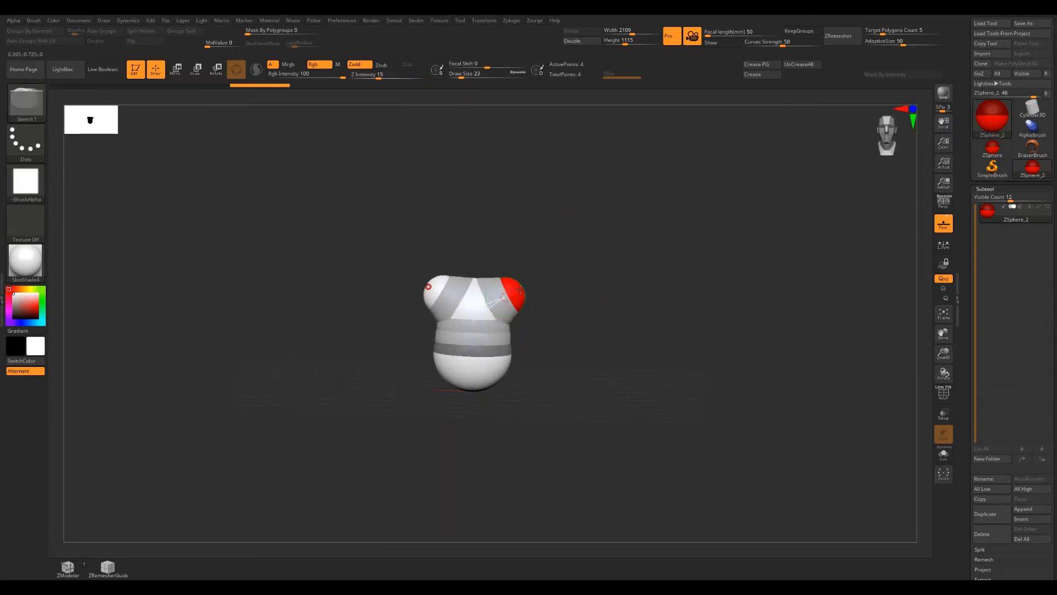
left_click_drag(587, 291, 608, 345)
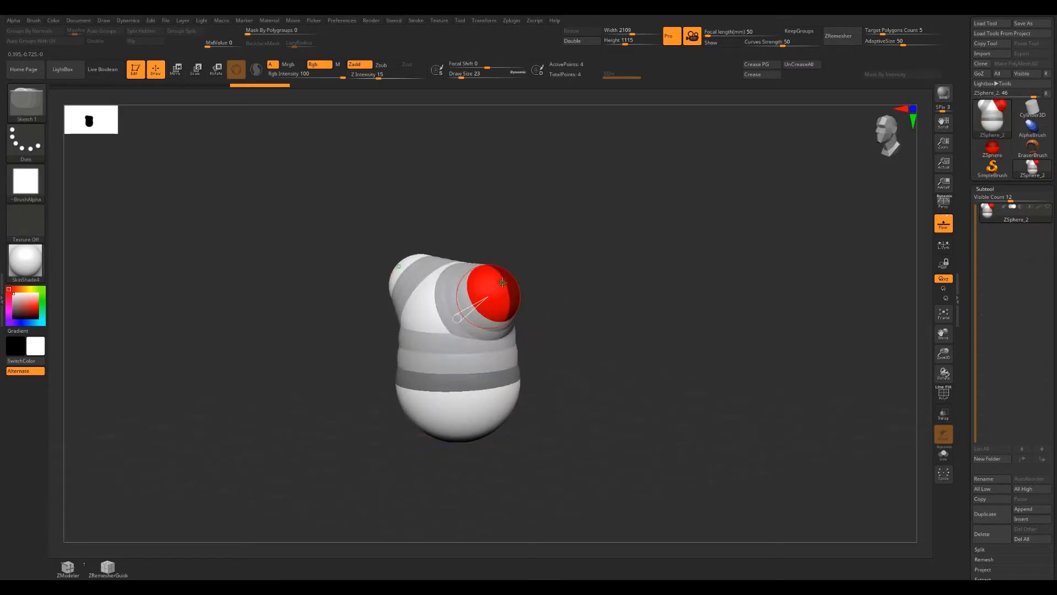
left_click_drag(502, 281, 523, 289)
mouse_move(561, 291)
left_mouse_down()
mouse_move(616, 296)
mouse_move(609, 271)
left_mouse_up()
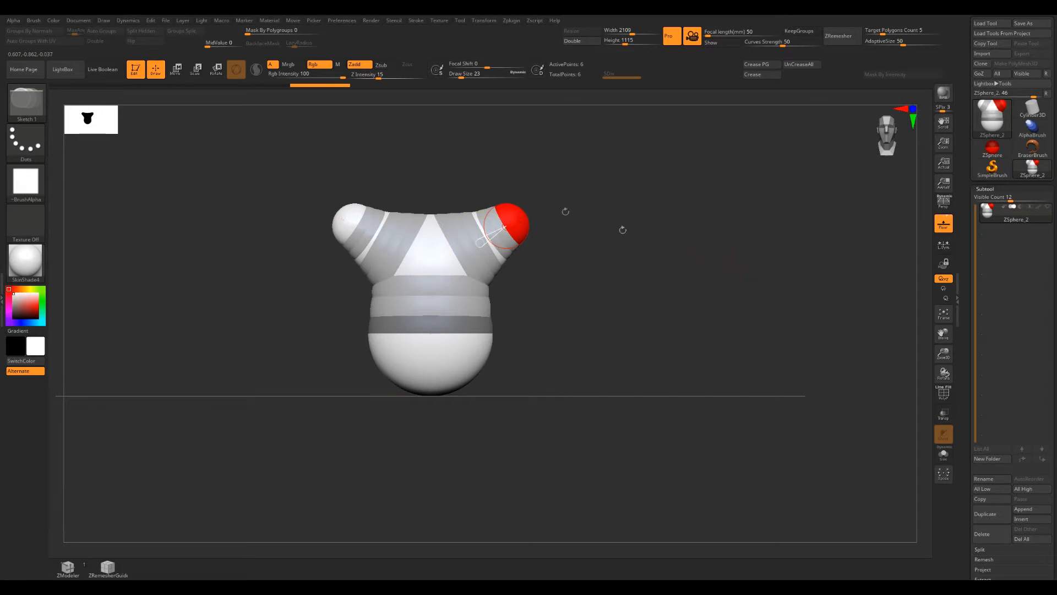
Step: Move the arm-end ZSpheres outward, and raise the shoulder ZSpheres up and away from the chest
left_click(176, 68)
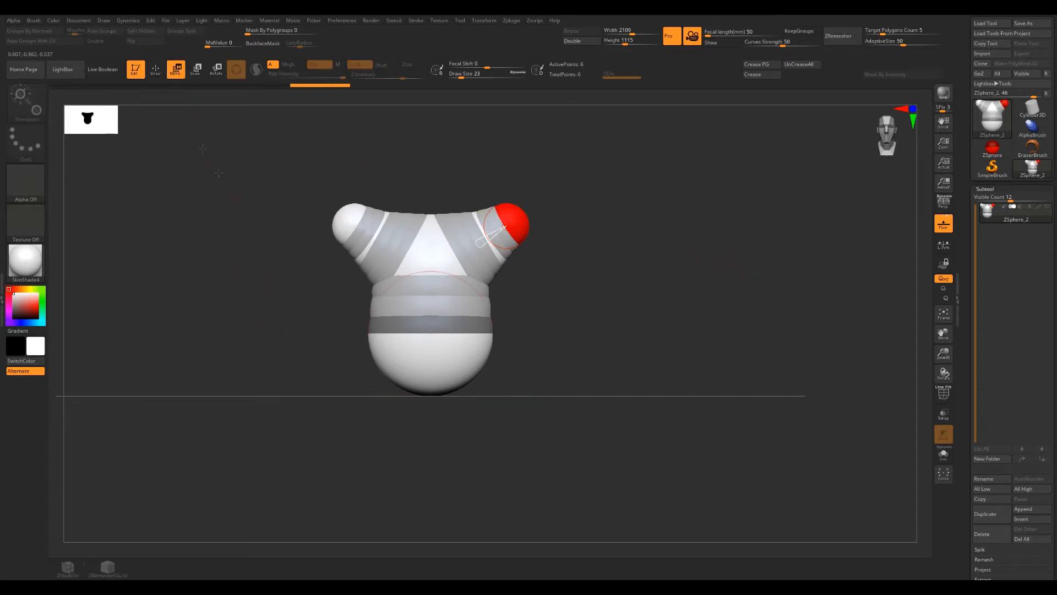
left_click_drag(515, 218, 584, 225)
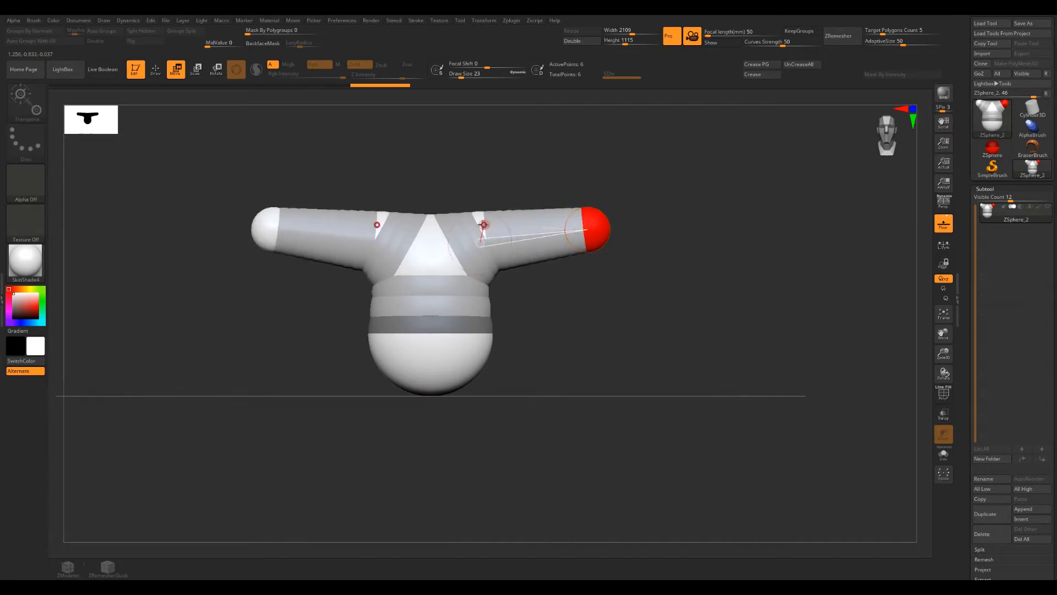
left_click_drag(481, 225, 529, 196)
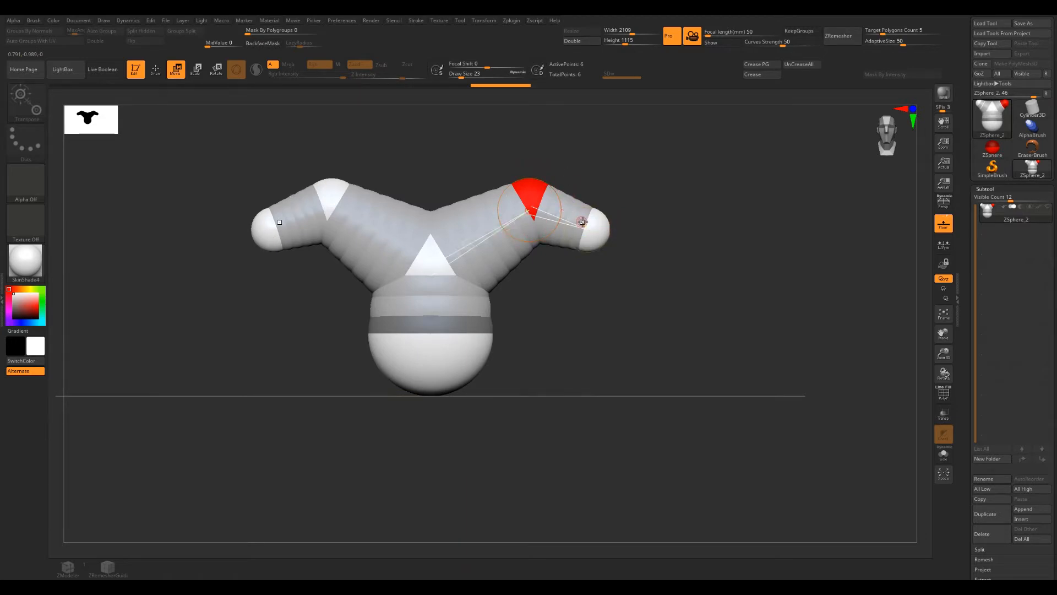
left_click_drag(599, 228, 597, 229)
Step: Pull both arms further out and down using a much larger draw size, and reduce the draw size to 22
key("s")
left_click(678, 235)
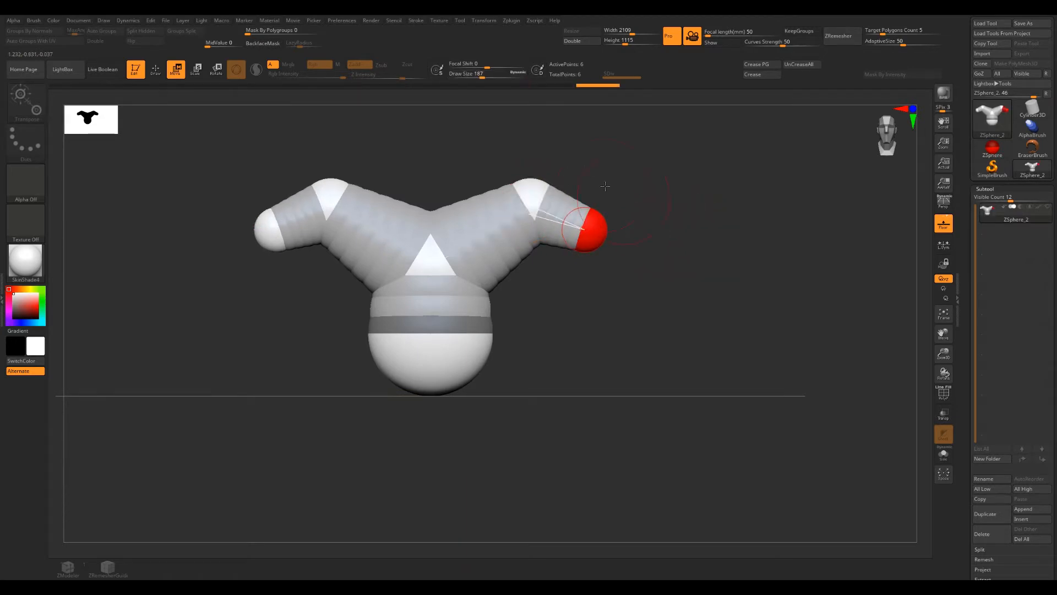
mouse_move(530, 197)
left_mouse_down()
mouse_move(543, 189)
mouse_move(555, 217)
mouse_move(517, 213)
mouse_move(631, 232)
mouse_move(676, 280)
mouse_move(718, 303)
mouse_move(628, 227)
mouse_move(561, 227)
mouse_move(719, 253)
mouse_move(595, 239)
mouse_move(674, 258)
mouse_move(601, 245)
mouse_move(709, 314)
mouse_move(760, 231)
mouse_move(611, 180)
mouse_move(618, 254)
left_mouse_up()
left_click(592, 225)
key("s")
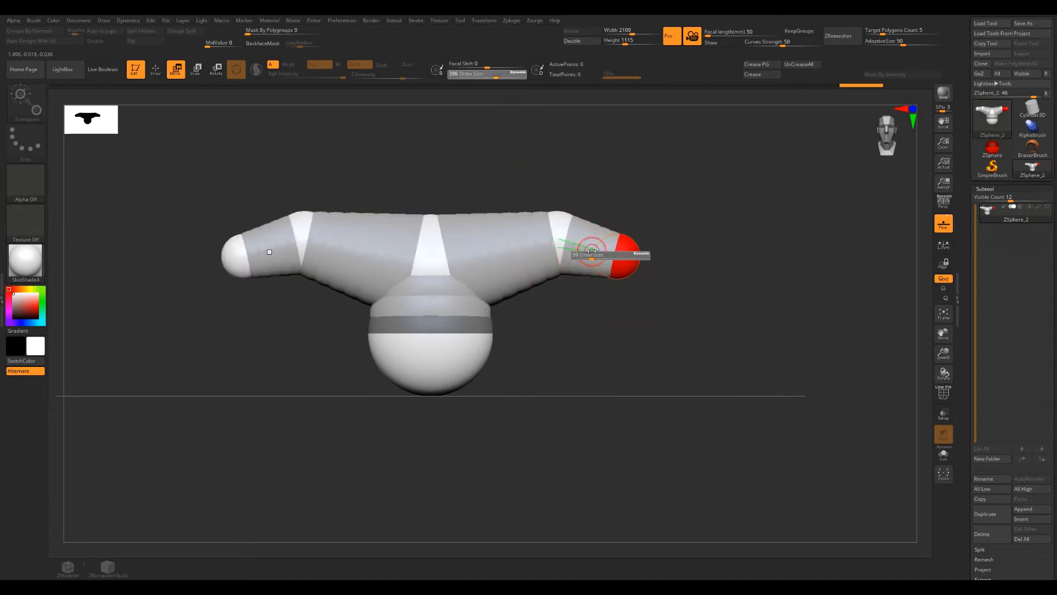
left_click_drag(587, 251, 584, 251)
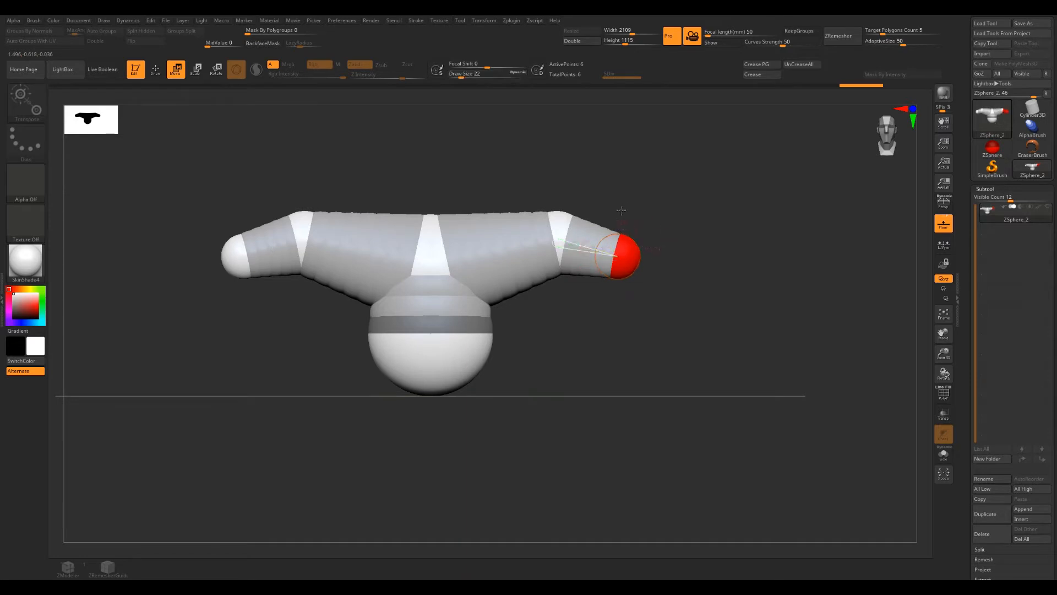
Step: Bring the shoulder ZSpheres closer to the chest, and lengthen the arms by moving their ends down and outward
left_click_drag(624, 256, 615, 289)
left_click_drag(567, 227, 528, 235)
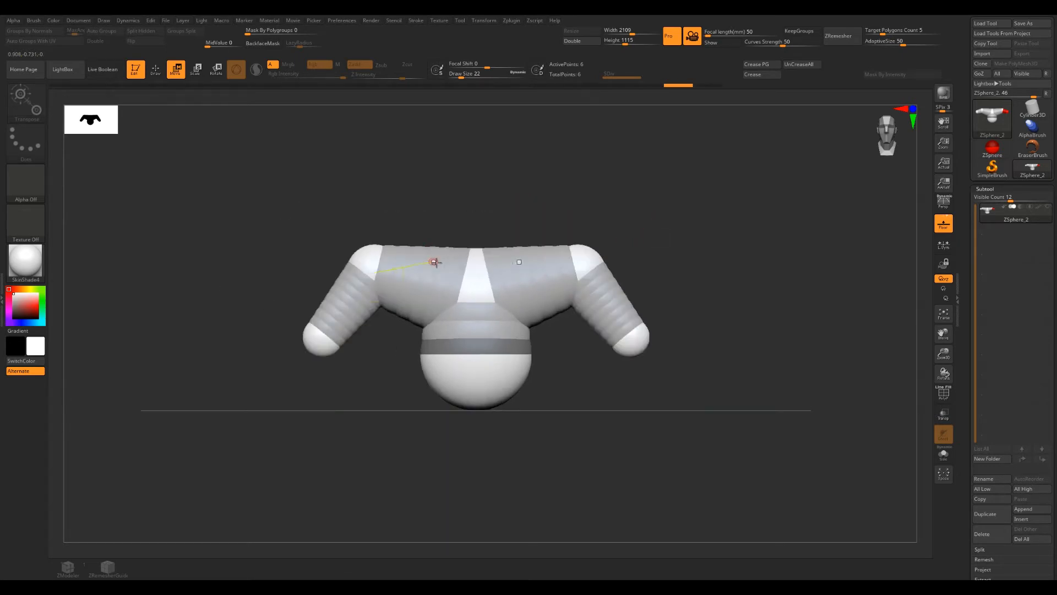
left_click_drag(723, 278, 713, 252, "alt")
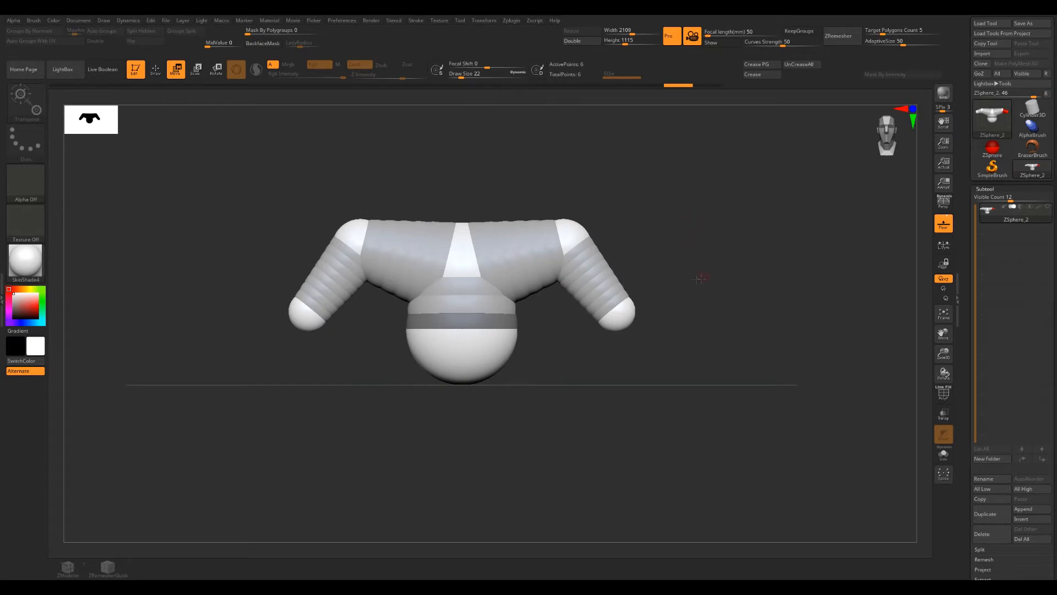
left_click_drag(616, 312, 682, 420)
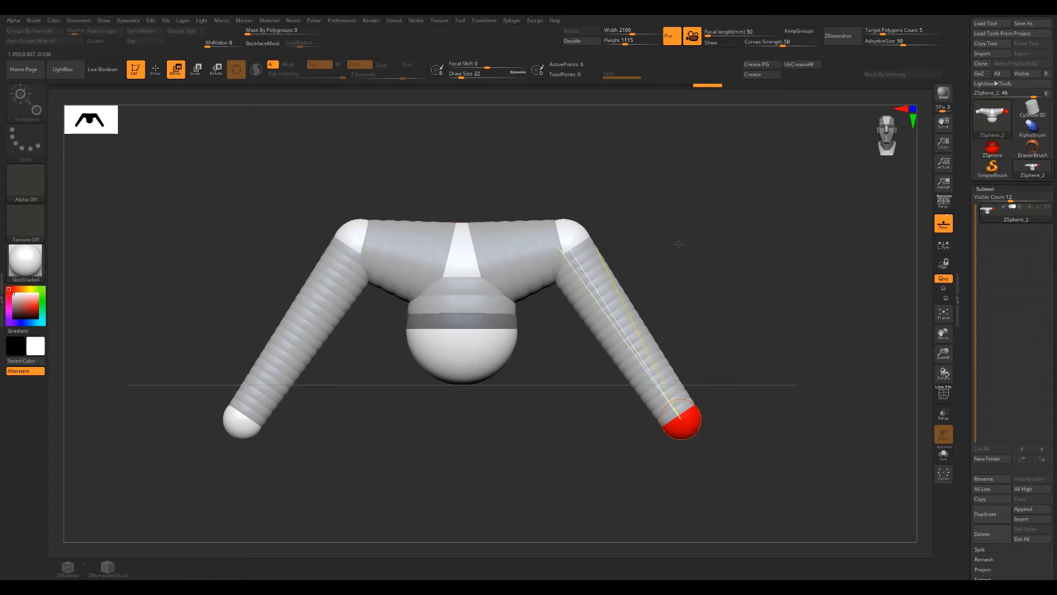
Step: Adjust the chest, shoulder and root ZSpheres from the side, and bring the arm ends slightly inward
left_click_drag(680, 238, 613, 247)
left_click_drag(513, 258, 498, 258)
left_click_drag(683, 248, 639, 251)
left_click_drag(494, 257, 489, 259)
left_click_drag(521, 337, 500, 343)
mouse_move(644, 252)
left_mouse_down("shift")
mouse_move(689, 253)
mouse_move(649, 233)
left_mouse_up("shift")
left_click_drag(775, 418, 754, 434)
mouse_move(903, 308)
left_mouse_down()
mouse_move(859, 283)
mouse_move(866, 274)
mouse_move(876, 298)
mouse_move(808, 365)
left_mouse_up()
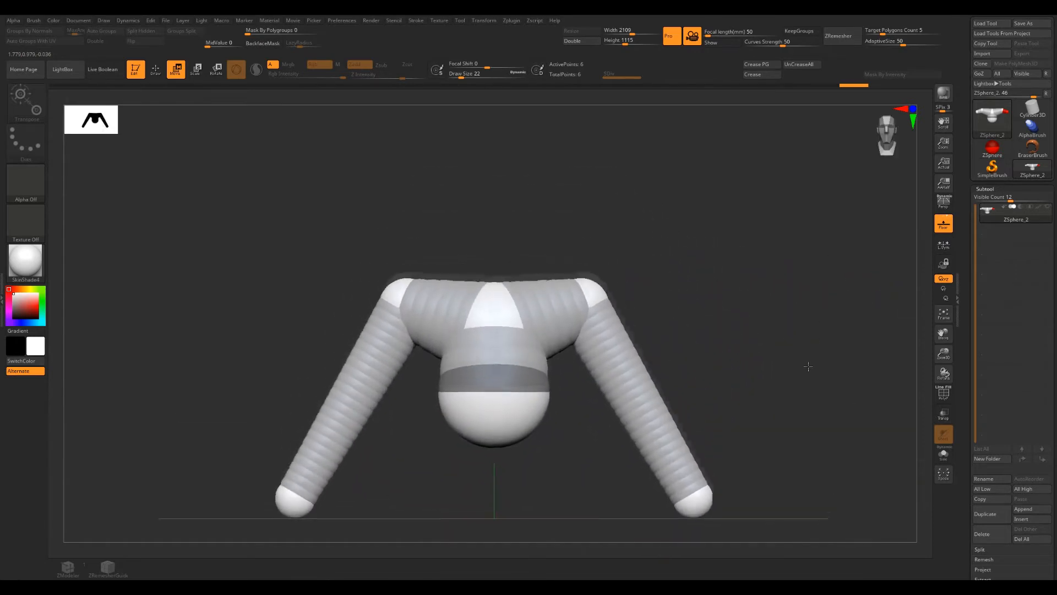
Step: Add a neck ZSphere on top of the chest and another small ZSphere on it for the head
left_click(155, 70)
left_click_drag(533, 167, 526, 308)
left_click_drag(502, 422, 503, 418)
mouse_move(638, 355)
left_mouse_down("shift")
mouse_move(668, 299)
mouse_move(699, 312)
mouse_move(681, 338)
left_mouse_up("shift")
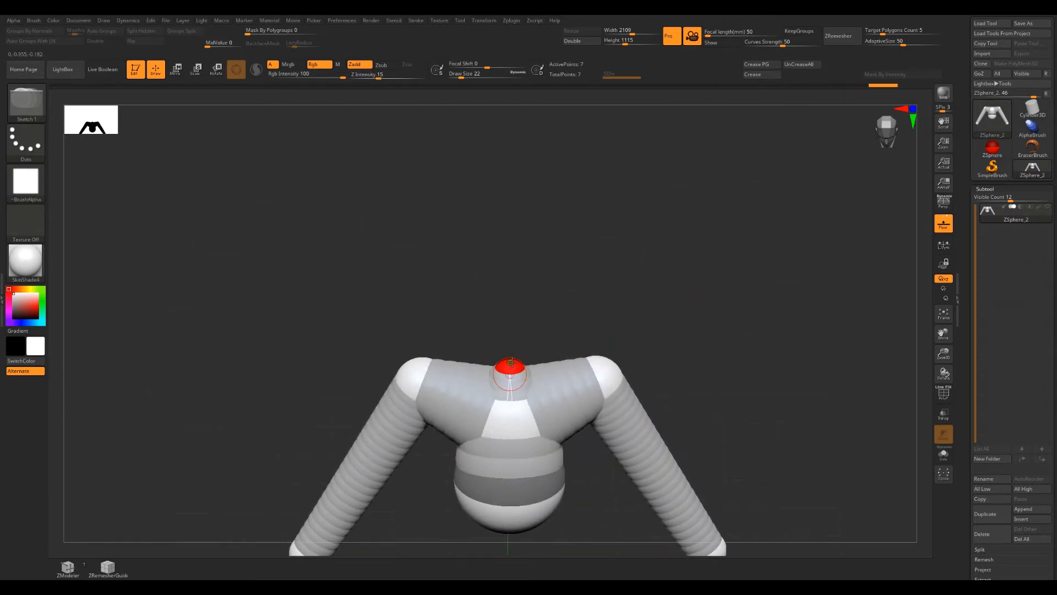
left_click_drag(609, 322, 576, 385, "shift")
left_click_drag(510, 417, 510, 424)
left_click_drag(617, 337, 620, 272)
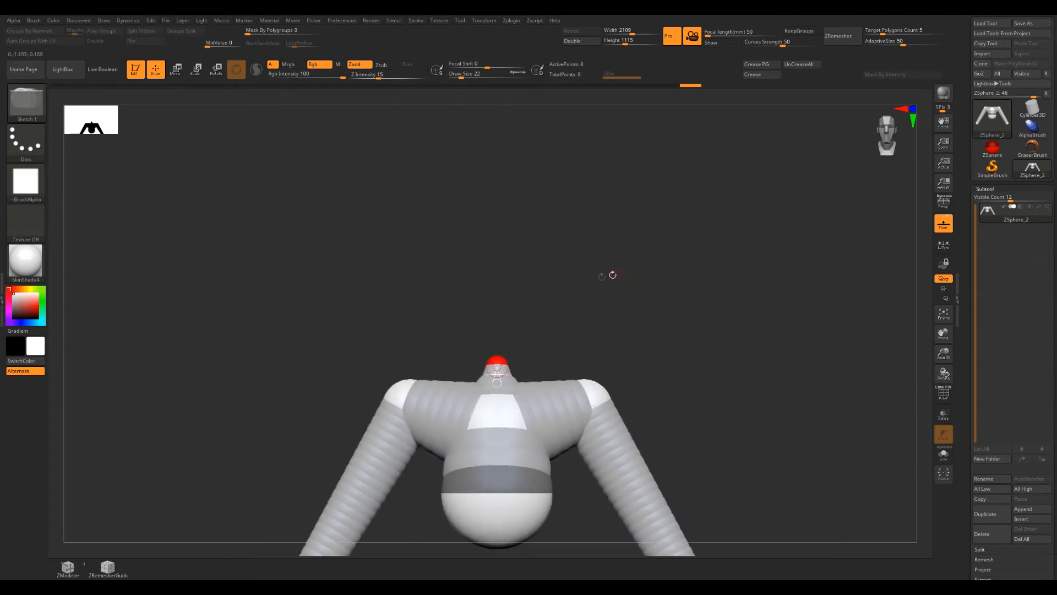
Step: Move the head ZSphere well above the shoulders and scale it up
left_click(176, 69)
left_click_drag(496, 367, 497, 351)
mouse_move(599, 330)
left_mouse_down()
mouse_move(502, 382)
mouse_move(506, 343)
mouse_move(489, 265)
mouse_move(516, 306)
mouse_move(488, 296)
left_mouse_up()
key("e")
Step: Insert a ZSphere midway along the link between the neck base and the head
left_click(156, 69)
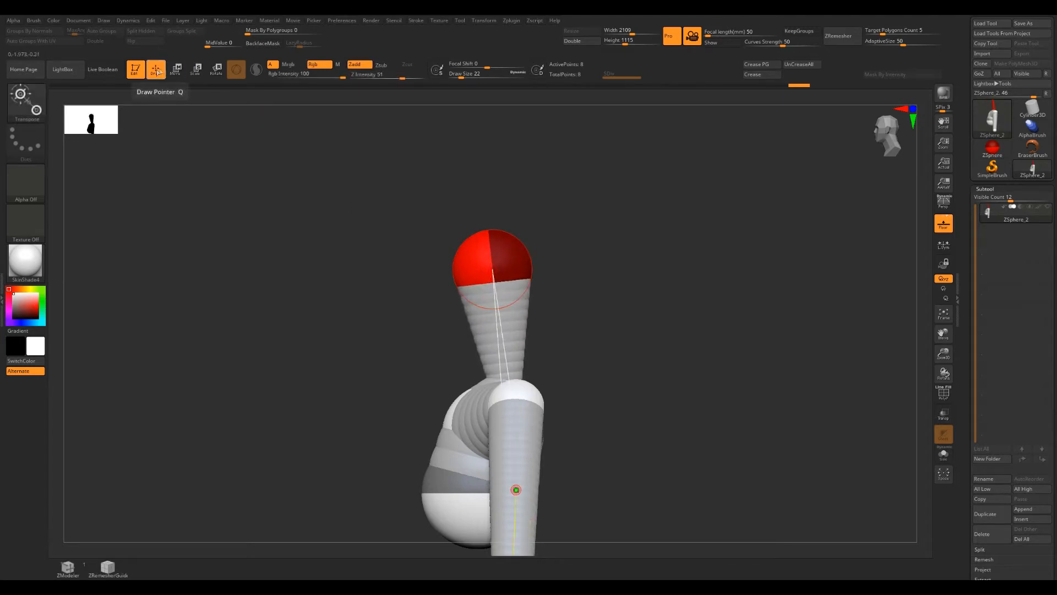
left_click_drag(590, 343, 506, 271)
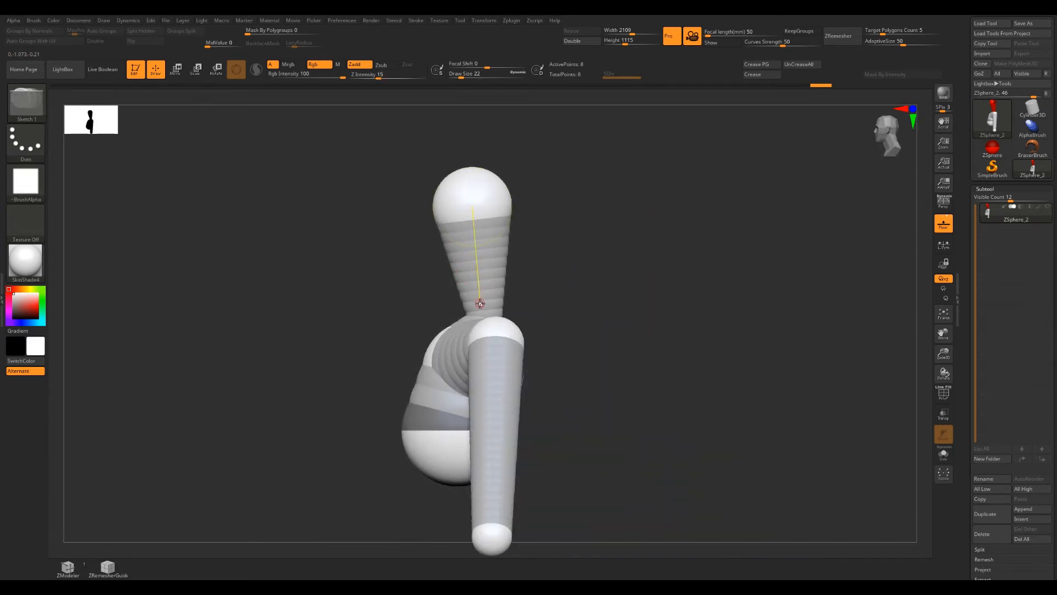
left_click_drag(559, 277, 557, 301, "alt")
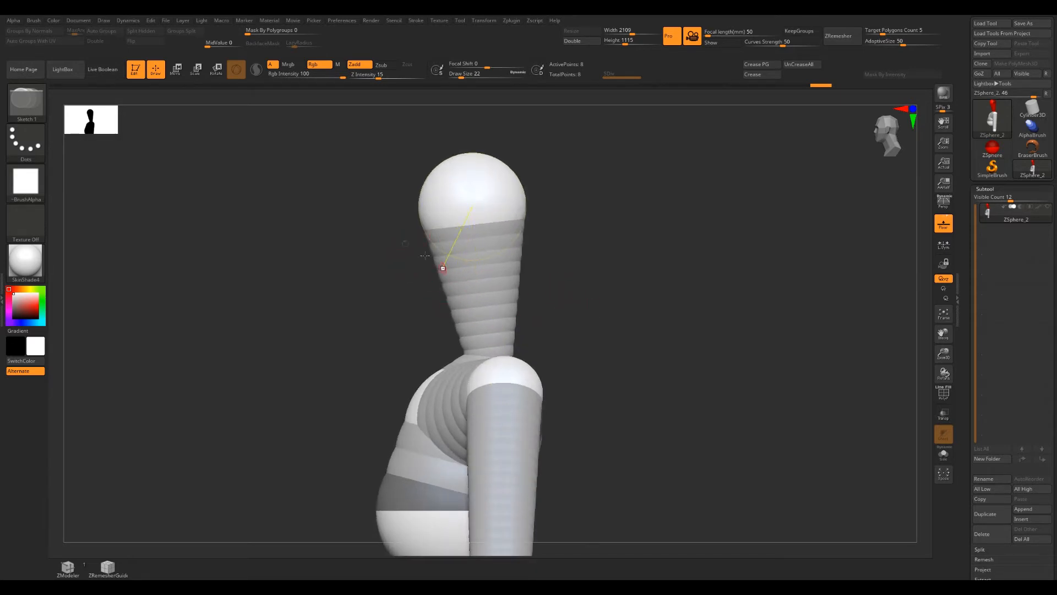
left_click(480, 288)
left_click_drag(572, 294, 656, 288)
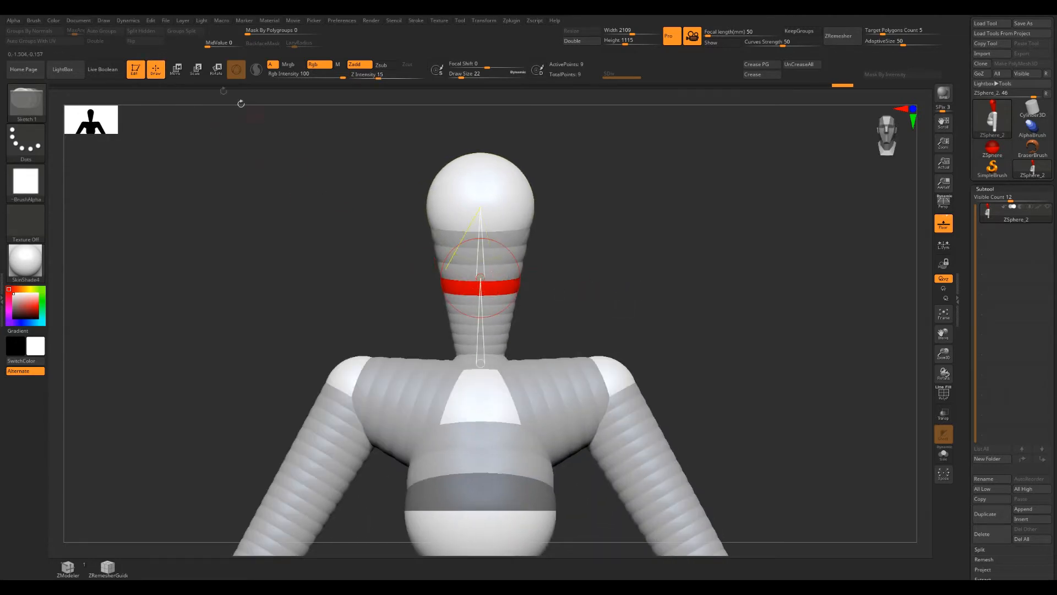
Step: Scale down the middle neck ZSphere and lower it together with the head ZSphere to shorten the neck
key("w")
key("e")
mouse_move(661, 258)
left_mouse_down()
mouse_move(563, 254)
mouse_move(290, 142)
left_mouse_up()
key("w")
left_click_drag(474, 290, 477, 325)
left_click(483, 216)
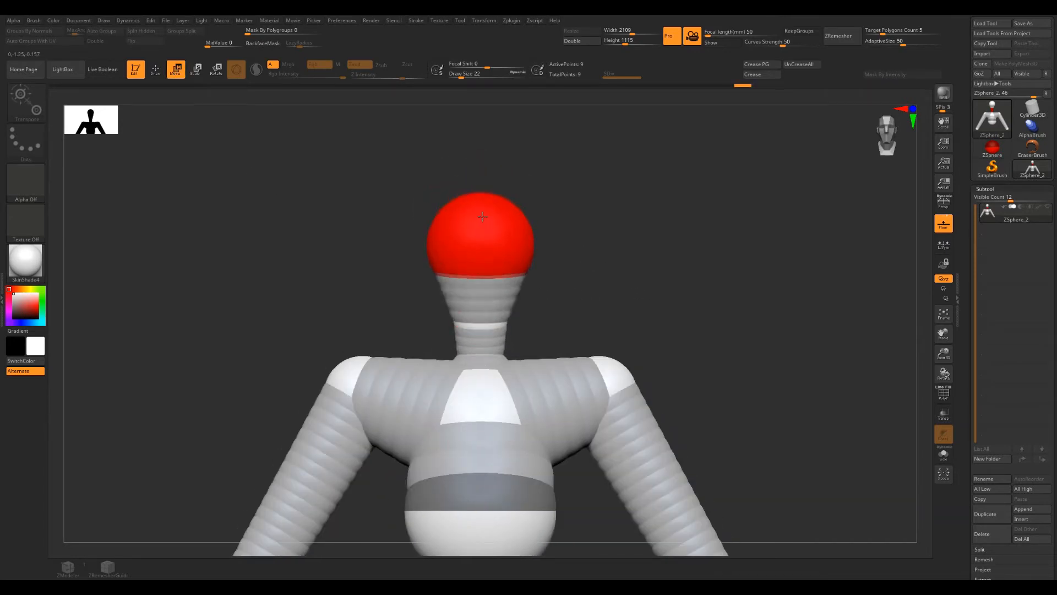
Step: Add a ZSphere on the underside of the torso's lowest ZSphere
left_click_drag(545, 242, 232, 162, "shift")
left_click(156, 70)
left_click_drag(669, 261, 703, 153)
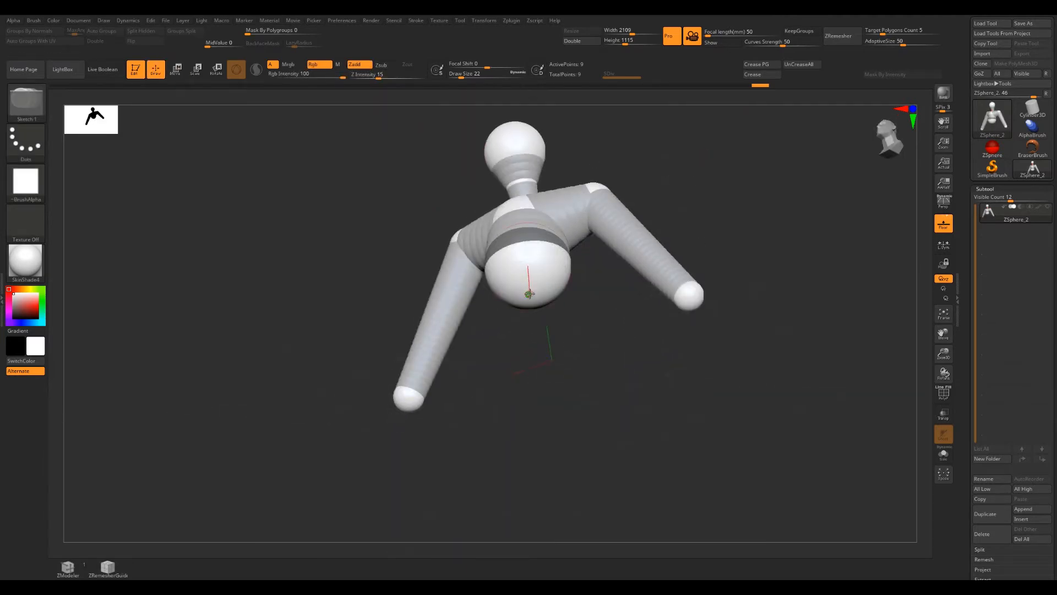
left_click_drag(528, 294, 552, 310)
Step: From the side, pull the new ZSphere down to extend the abdomen and adjust the torso ZSphere above it
mouse_move(617, 292)
left_mouse_down("shift")
mouse_move(529, 297)
mouse_move(507, 327)
left_mouse_up("shift")
left_click(176, 70)
left_click_drag(507, 270, 502, 256)
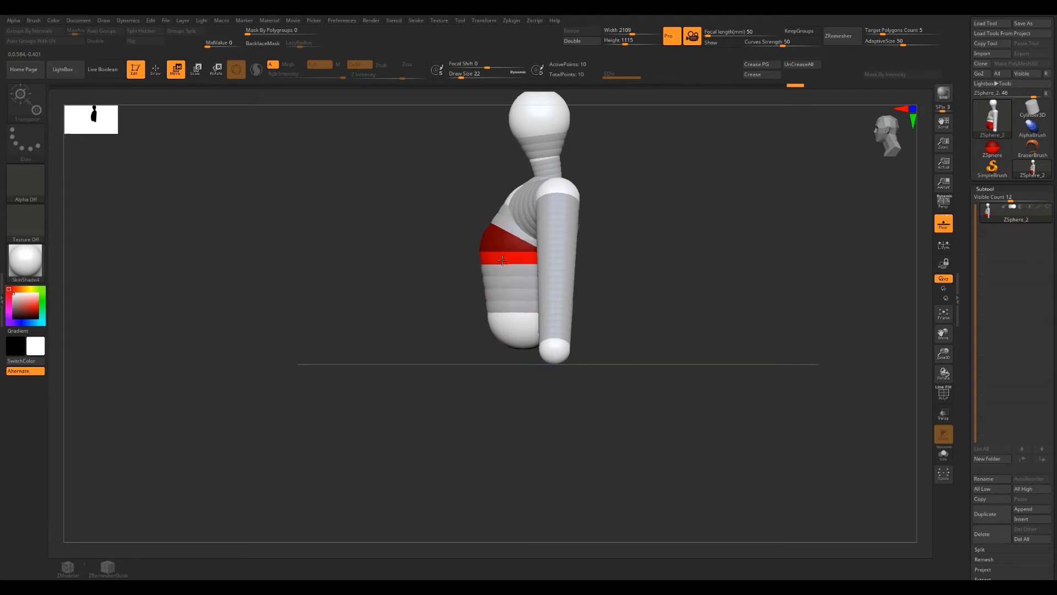
left_click(521, 330)
left_click_drag(641, 313, 732, 302)
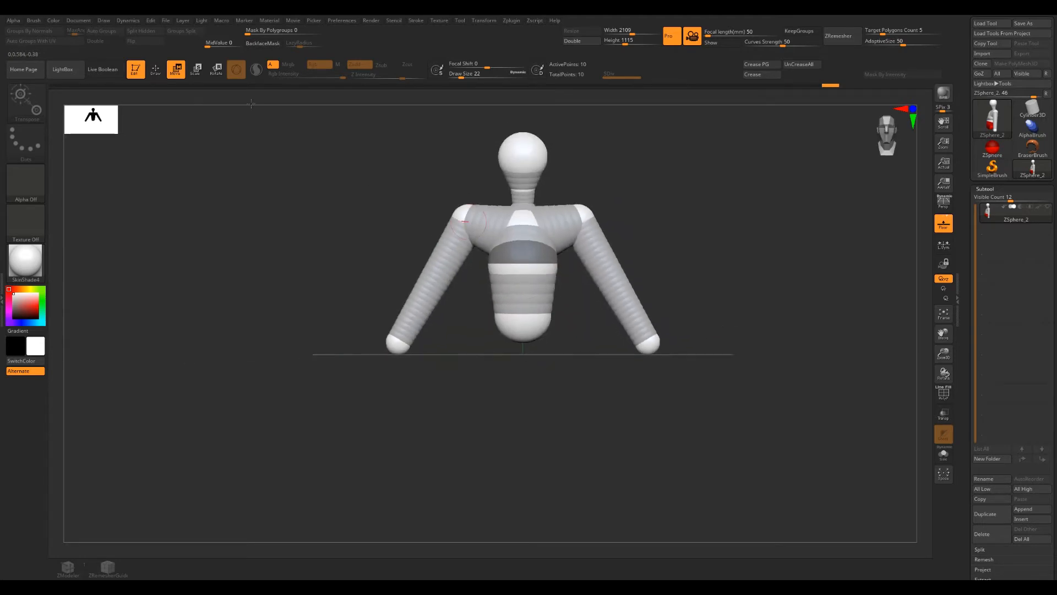
Step: Insert elbow ZSpheres midway along the arms, and from the side move the elbows slightly back and the arm ends forward and down
key("q")
left_click(617, 288)
left_click_drag(696, 290, 673, 291, "shift")
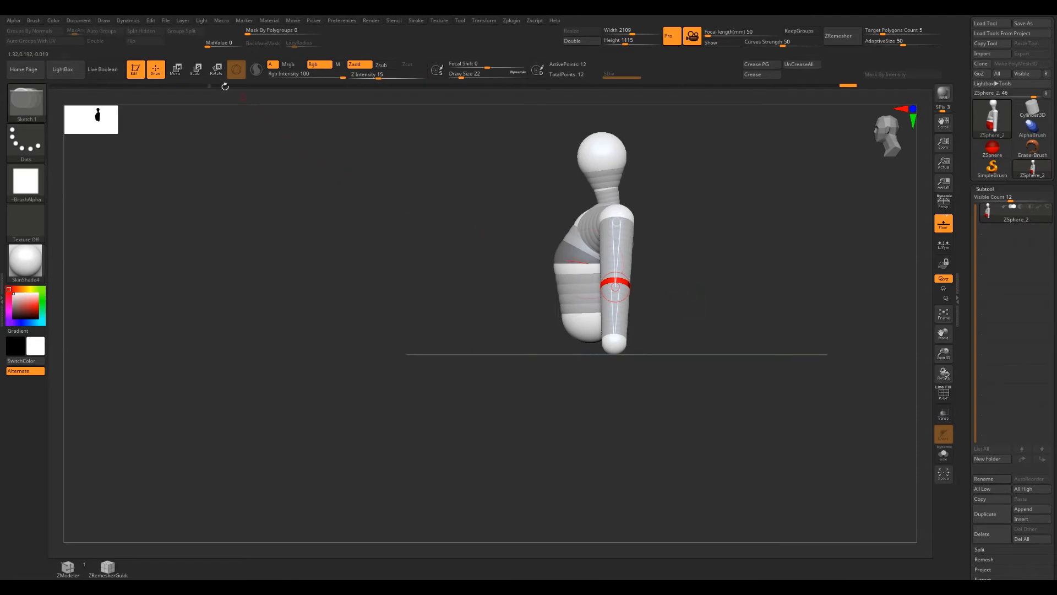
key("w")
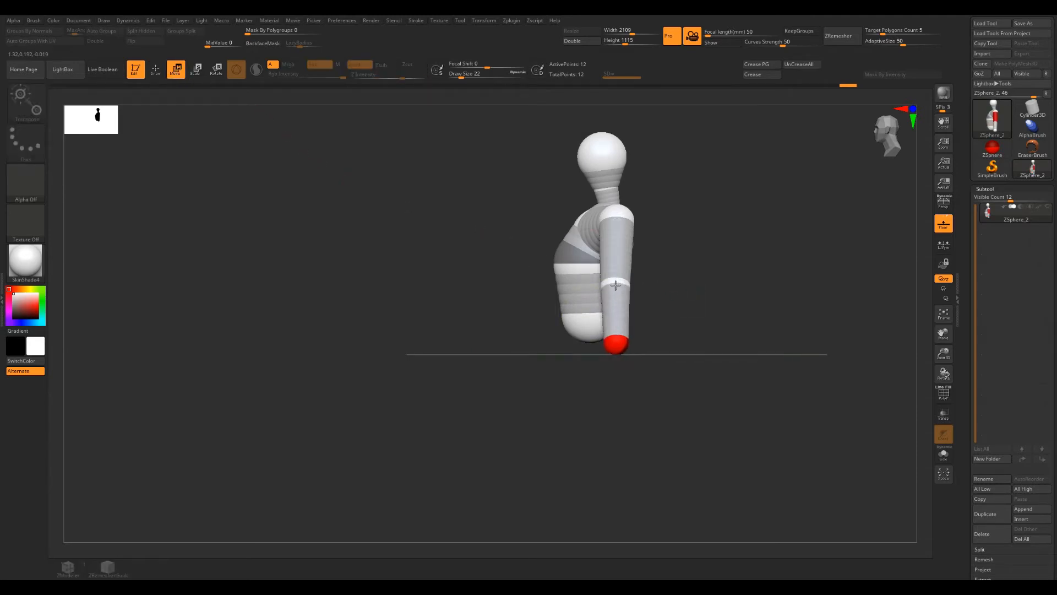
left_click_drag(616, 284, 626, 288)
left_click_drag(613, 346, 604, 364)
mouse_move(702, 310)
left_mouse_down("shift")
mouse_move(736, 312)
mouse_move(745, 293)
left_mouse_up("shift")
Step: Add a pelvis ZSphere beneath the abdomen and adjust its size
left_click(156, 69)
mouse_move(475, 397)
left_mouse_down()
mouse_move(478, 348)
mouse_move(503, 336)
mouse_move(514, 360)
left_mouse_up()
key("w")
key("e")
left_click_drag(512, 256, 521, 309)
mouse_move(622, 380)
left_mouse_down()
mouse_move(556, 380)
mouse_move(605, 379)
left_mouse_up()
Step: Add a symmetrical pair of hip ZSpheres on the pelvis and pull them downward
key("q")
key("w")
left_click_drag(518, 344, 520, 384)
left_click_drag(476, 351, 471, 333)
left_click_drag(566, 377, 563, 423)
Step: Move the pelvis ZSphere lower beneath the abdomen in the front view
left_click_drag(633, 315, 589, 319)
left_click_drag(298, 275, 319, 514, "alt")
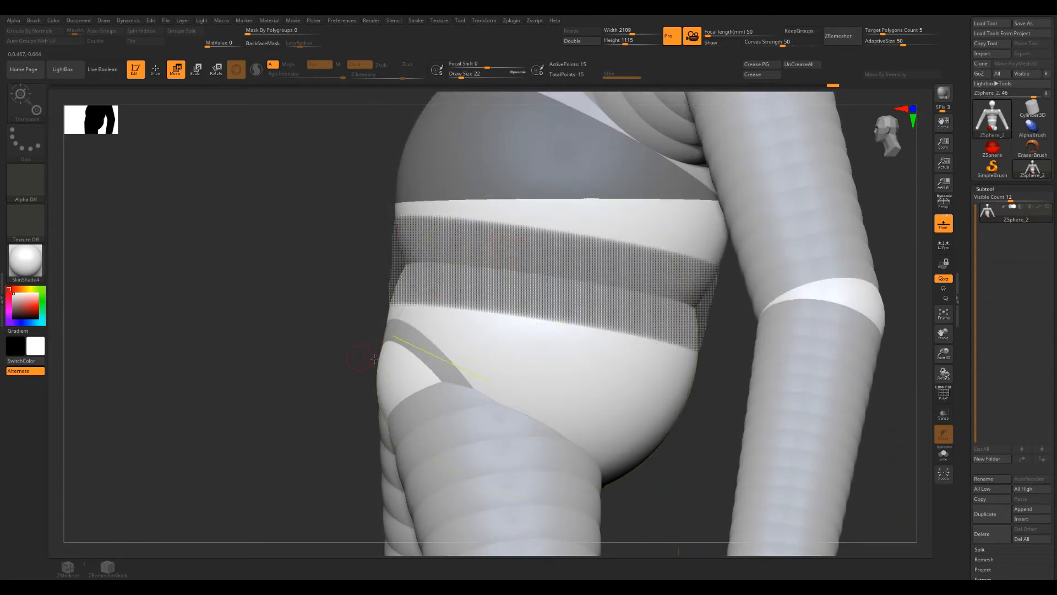
left_click_drag(279, 397, 342, 406)
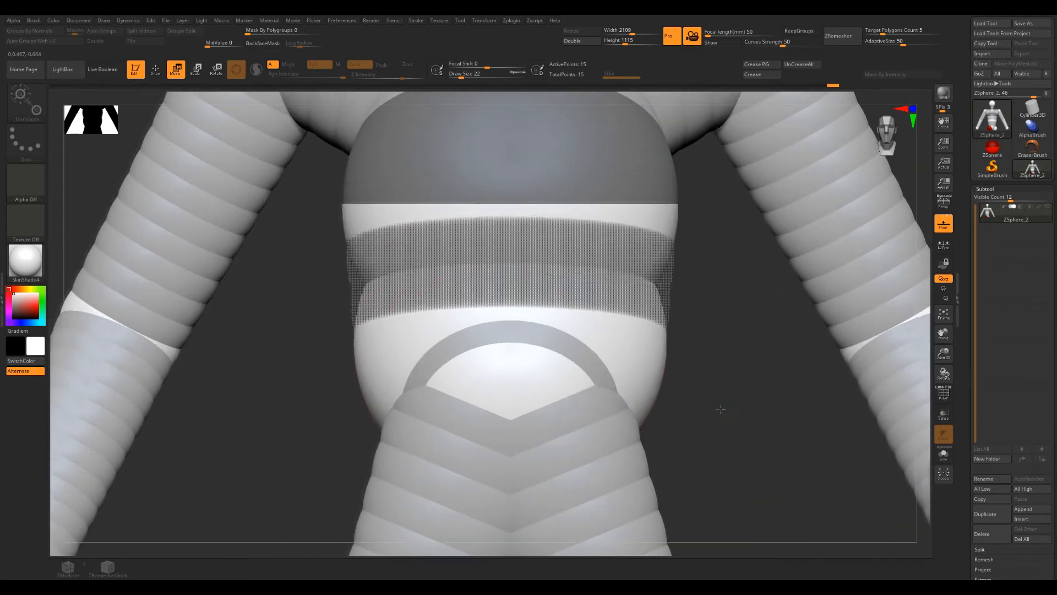
left_click_drag(721, 409, 713, 322, "alt")
left_click_drag(512, 494, 515, 519)
left_click_drag(792, 361, 790, 217, "alt")
mouse_move(514, 393)
left_mouse_down()
mouse_move(514, 372)
mouse_move(515, 396)
left_mouse_up()
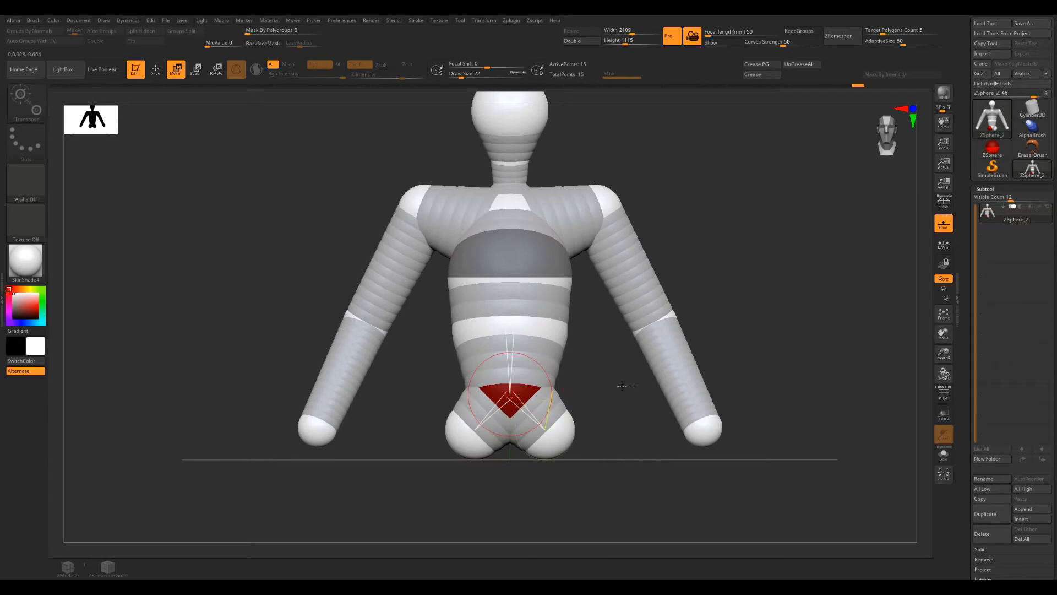
Step: Reposition the hip ZSpheres from the side, and spread them slightly outward from the front
left_click_drag(621, 386, 582, 384, "shift")
left_click_drag(467, 394, 524, 445)
left_click_drag(683, 411, 745, 411, "shift")
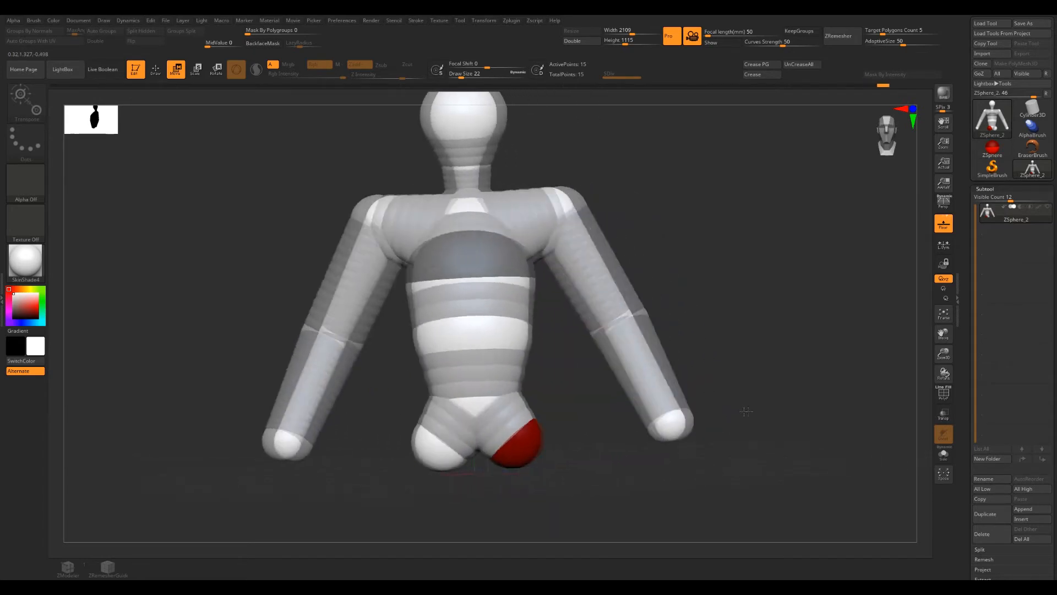
left_click_drag(435, 452, 418, 447)
left_click_drag(574, 374, 576, 419, "alt")
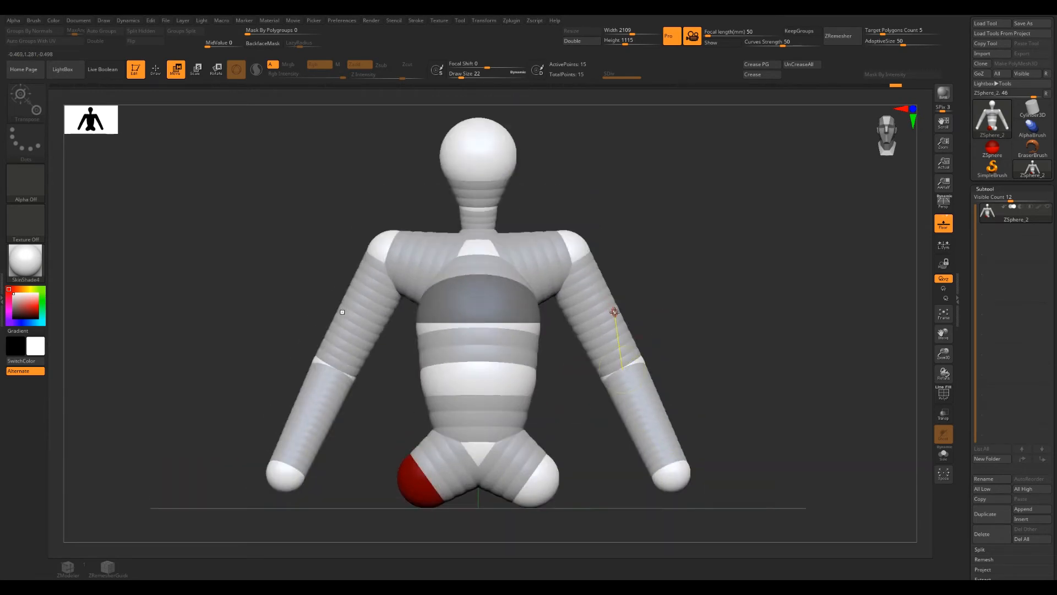
Step: Insert an extra pair of ZSpheres midway along the upper arms and delete them again
key("q")
left_click(606, 321)
left_click_drag(734, 314, 604, 320)
left_click_drag(713, 305, 745, 380, "alt")
left_click_drag(734, 338, 714, 321)
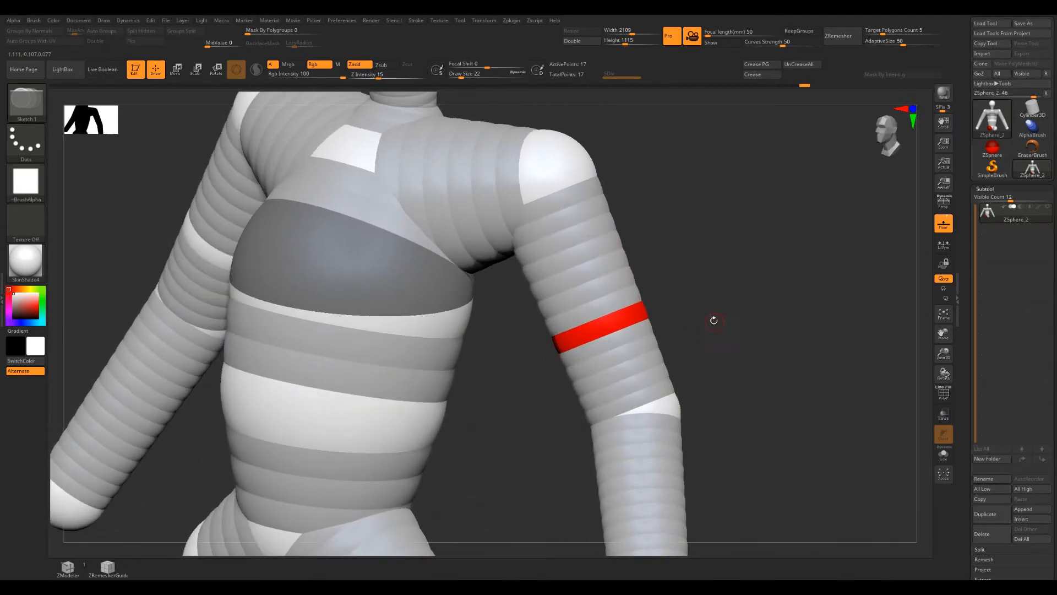
left_click(612, 324, "alt")
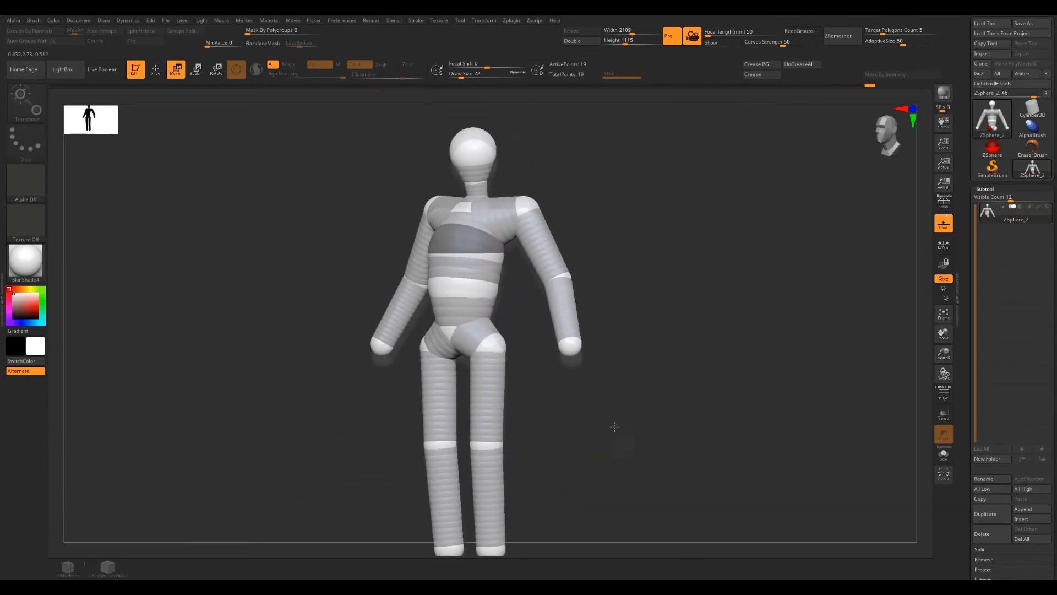
Step: Preview the figure's adaptive skin and compare it with the ZSphere armature
left_click_drag(614, 427, 651, 439, "alt")
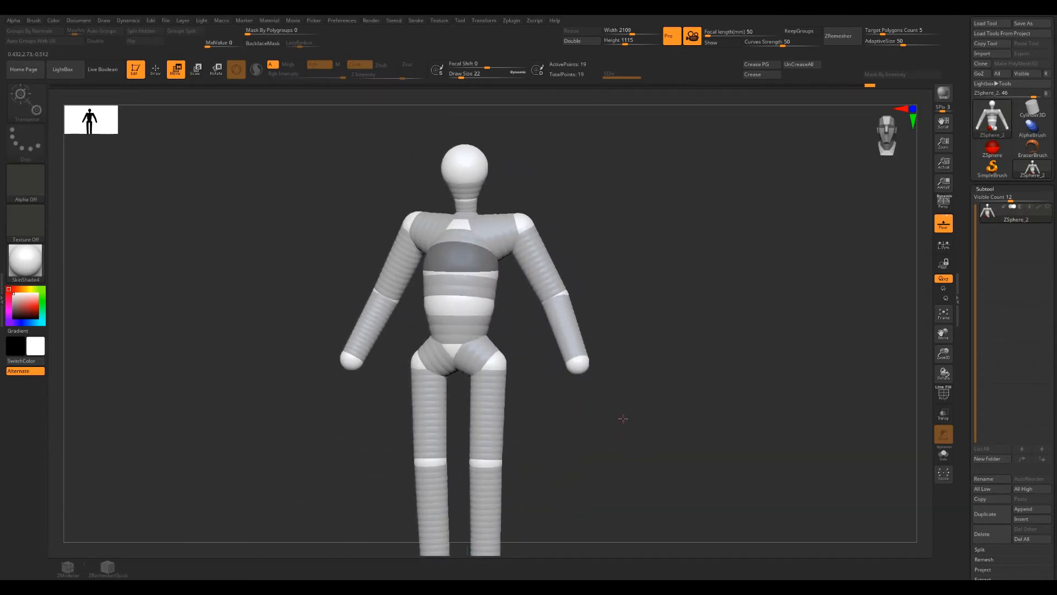
key("a")
left_click_drag(560, 424, 684, 429)
key("a")
key("a")
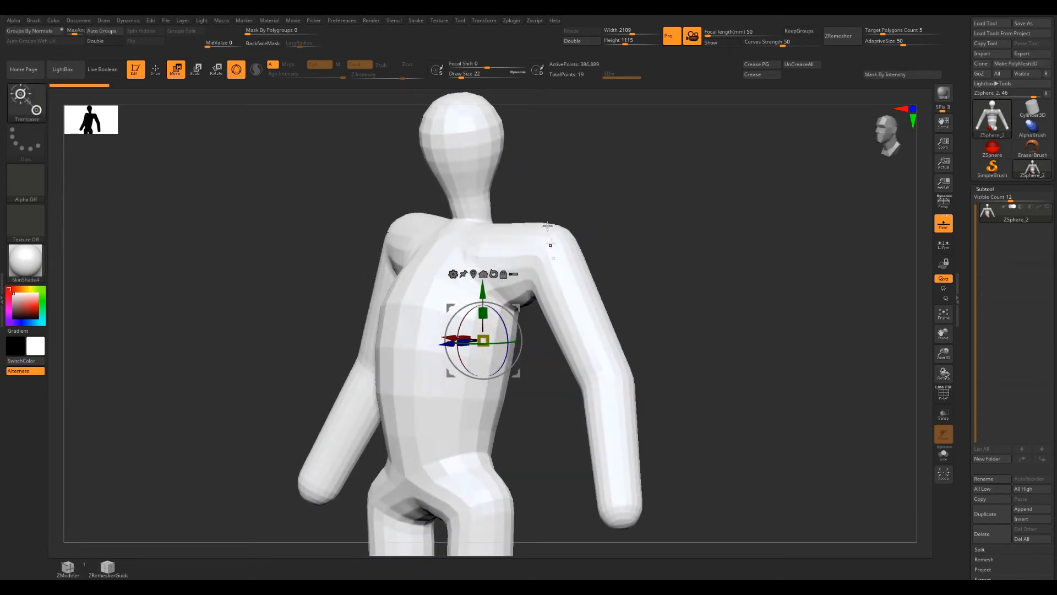
Step: Show the polyframe over the skin preview and open the Adaptive Skin settings
left_click_drag(824, 470, 811, 413, "alt")
key("shift+f")
left_click_drag(965, 511, 962, 407)
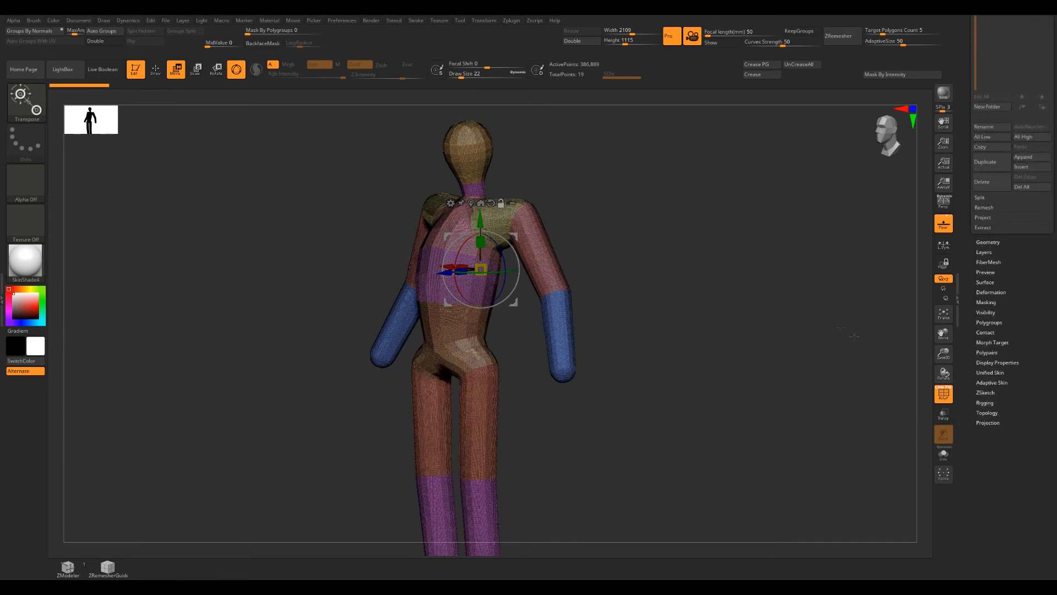
left_click(989, 382)
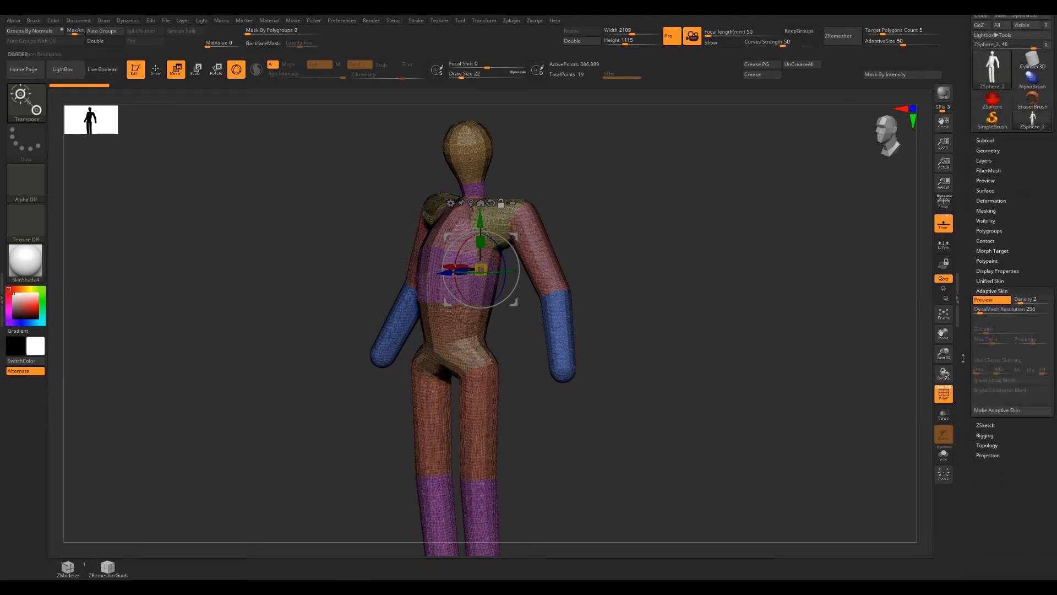
Step: Turn off the adaptive skin preview and return to the ZSphere armature
left_click(1000, 300)
key("comma")
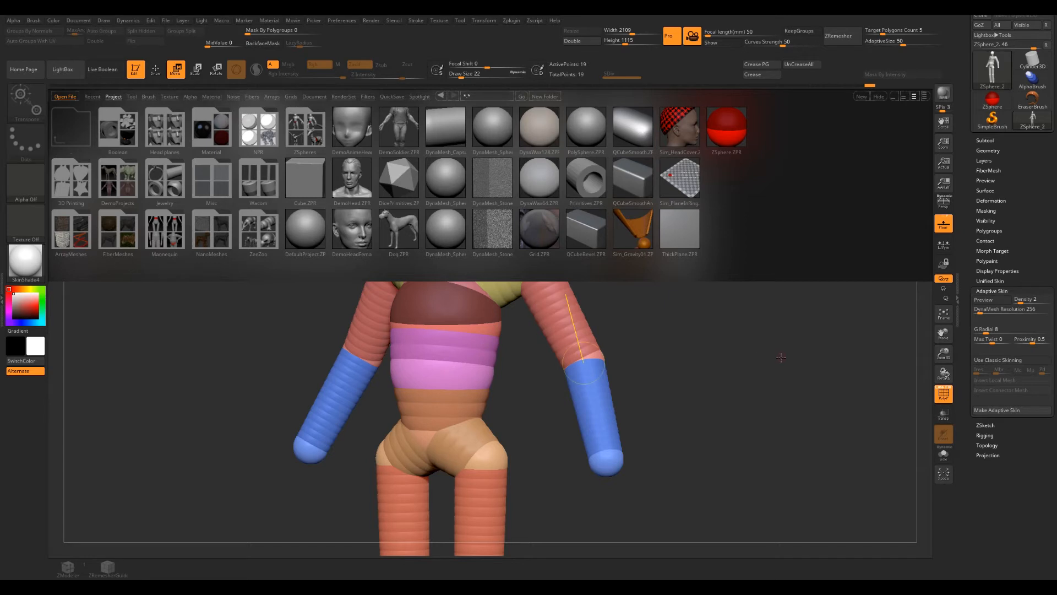
key("comma")
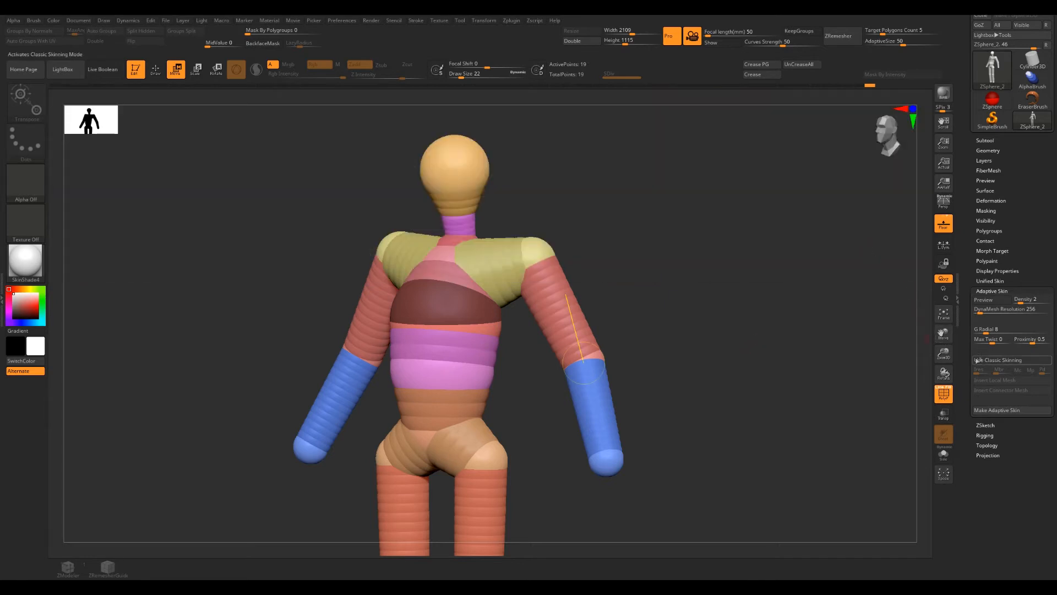
Step: Try the Use Classic Skinning option on the figure and switch back to the default skinning
left_click(1020, 361)
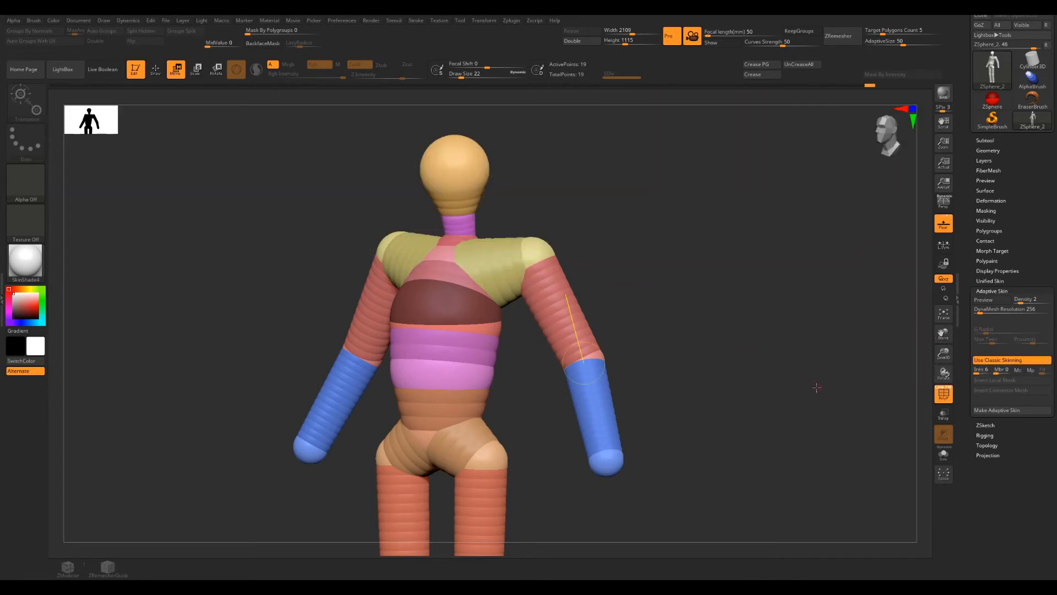
left_click_drag(817, 395, 890, 316)
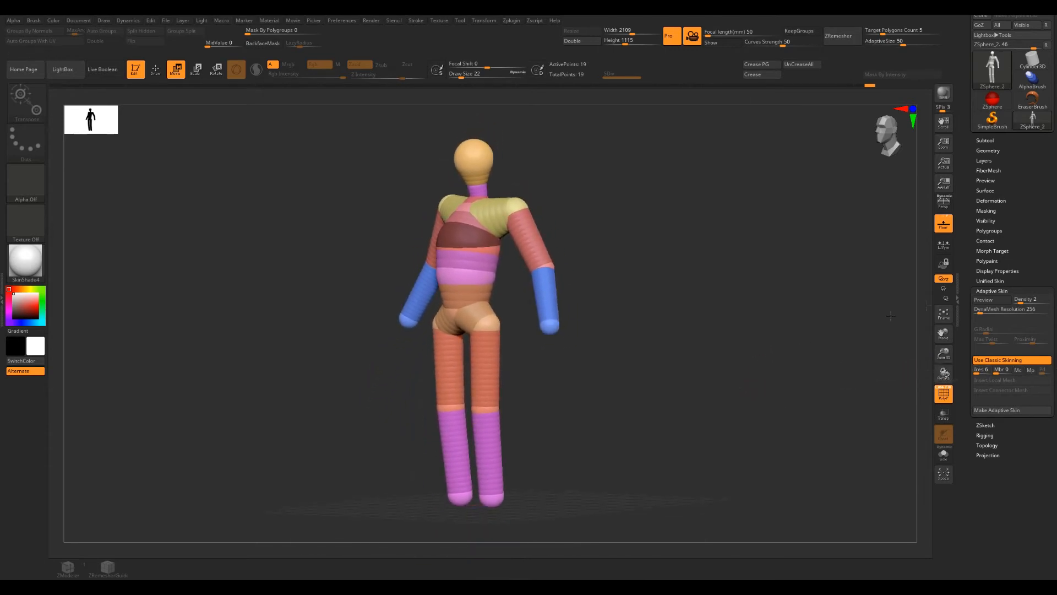
left_click(998, 361)
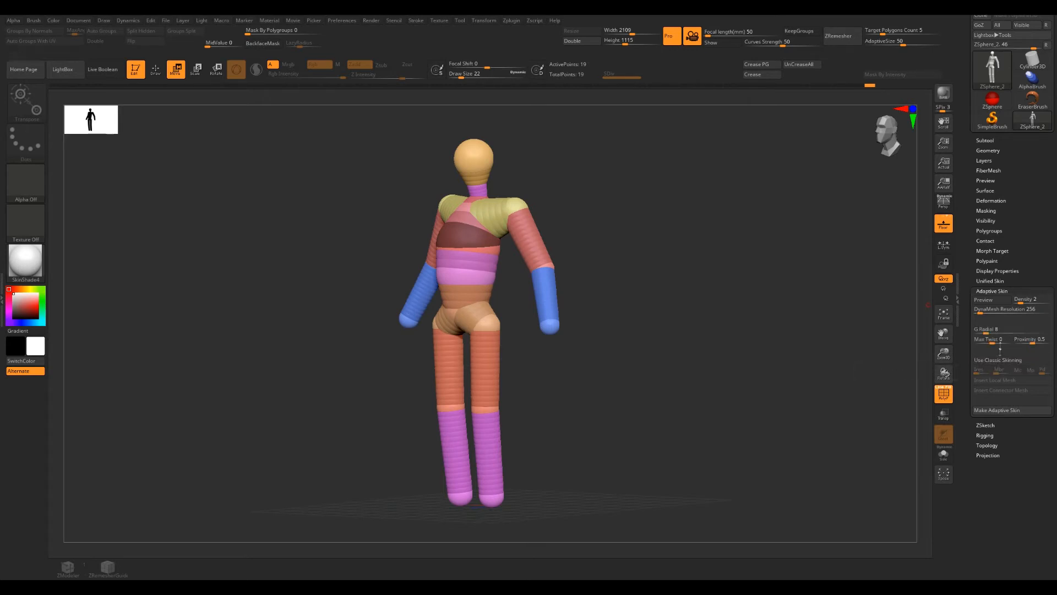
left_click_drag(833, 358, 818, 393, "alt")
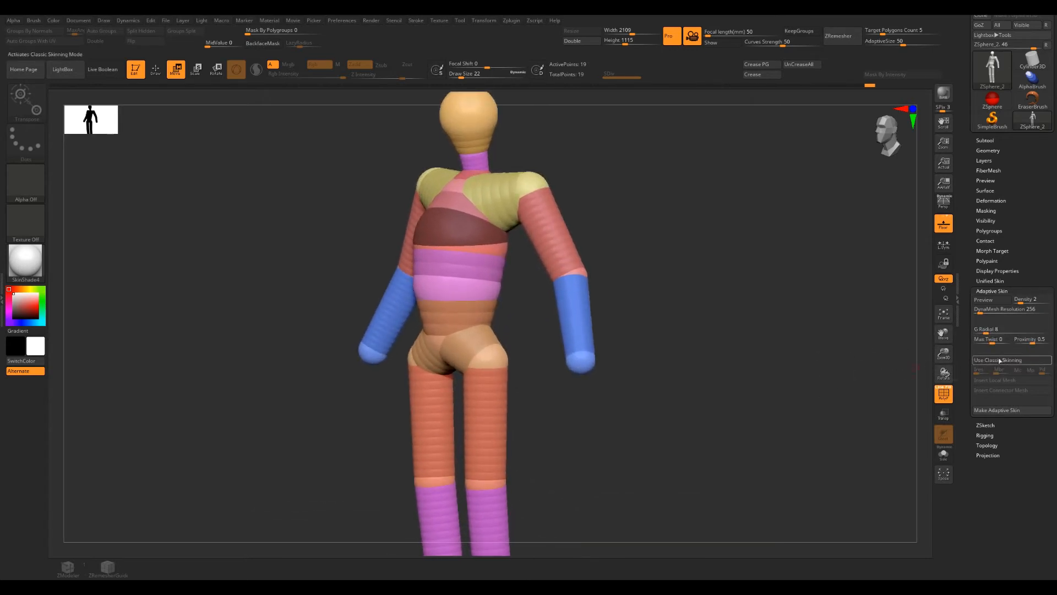
left_click(1000, 361)
left_click_drag(778, 329, 698, 268)
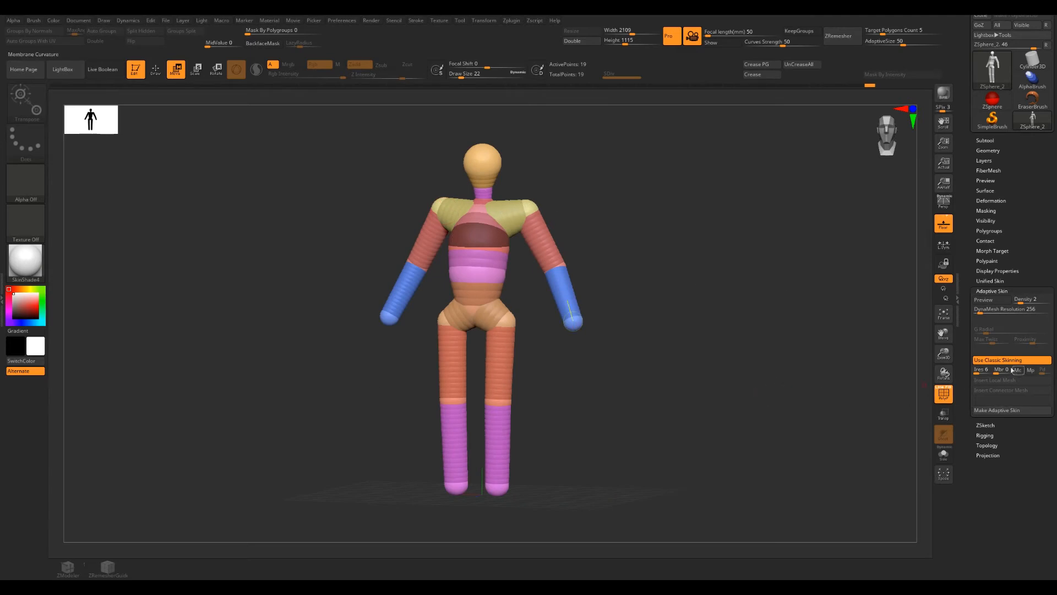
left_click(1016, 362)
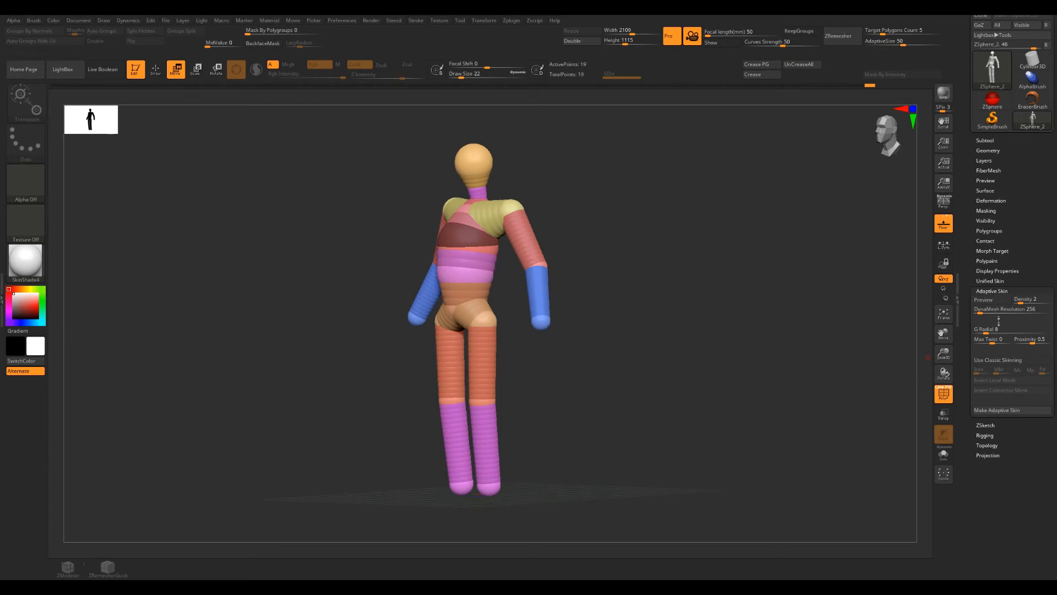
left_click_drag(944, 374, 962, 326)
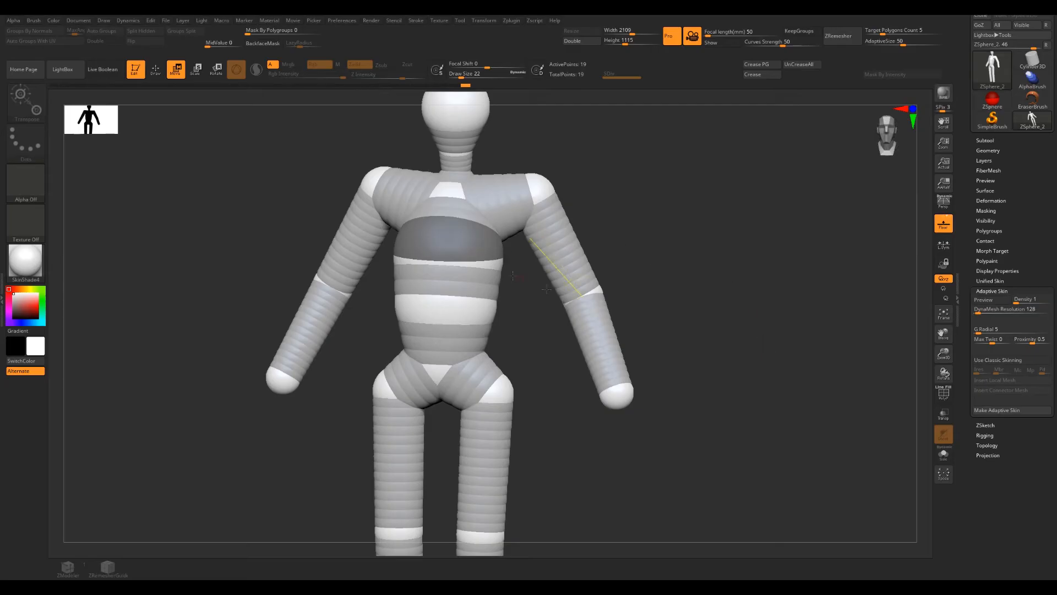
Step: Try a G Radial value of 4 and preview the resulting adaptive skin
left_click_drag(644, 297, 710, 234)
left_click_drag(623, 187, 649, 259)
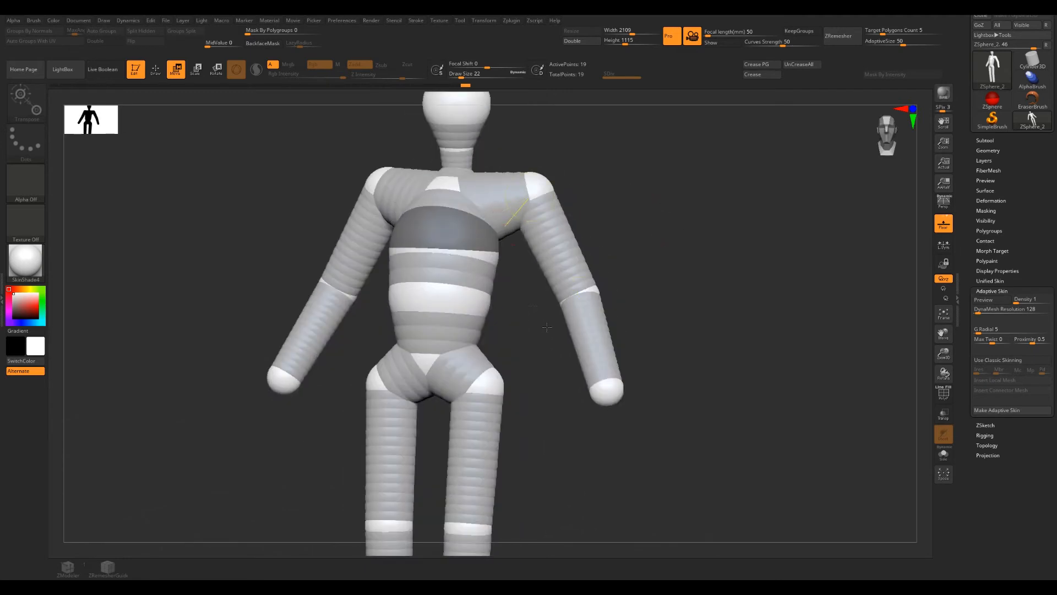
left_click_drag(547, 327, 522, 237)
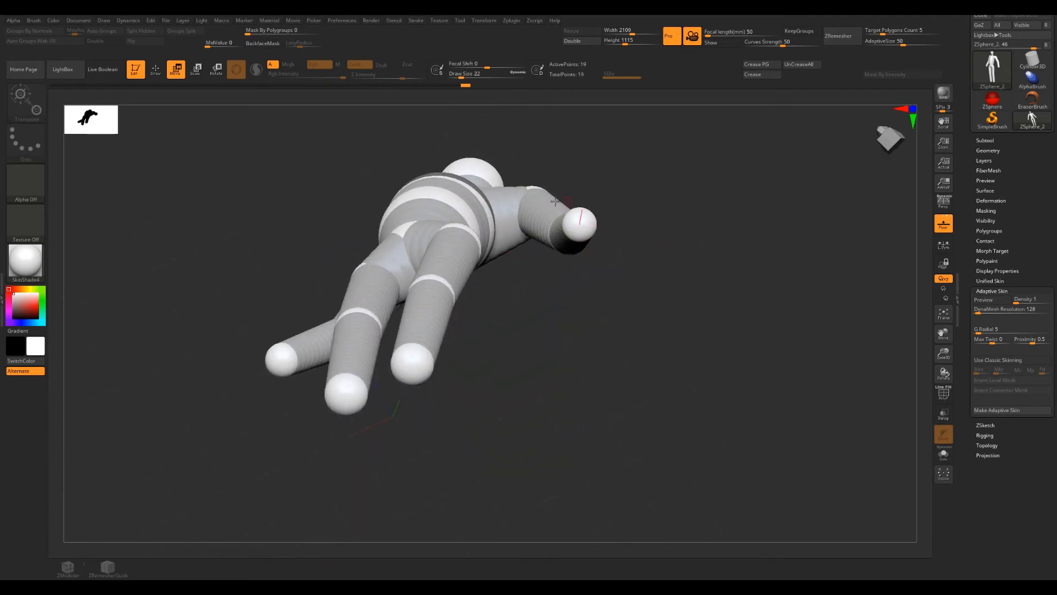
left_click_drag(570, 201, 636, 195)
left_click_drag(628, 237, 975, 332)
left_click_drag(895, 320, 848, 325)
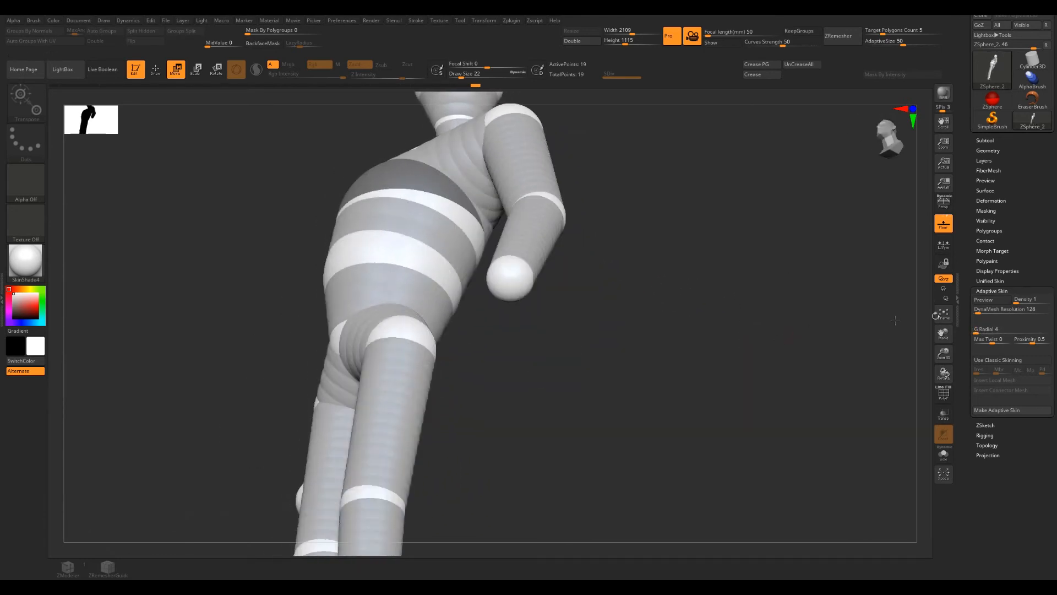
left_click(991, 300)
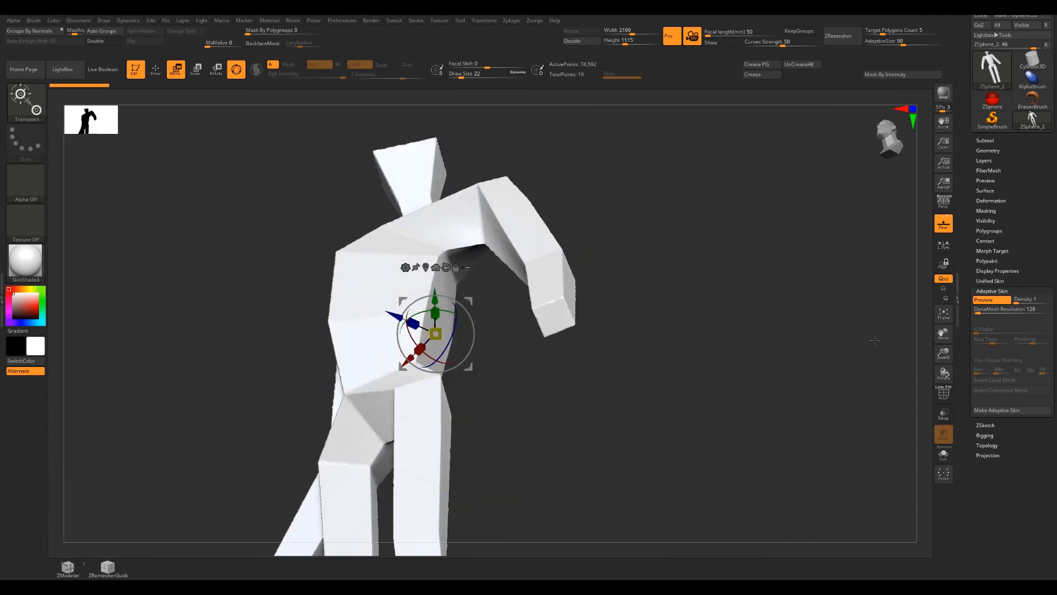
left_click(990, 302)
Step: Raise the G Radial value and examine the rounder limbs in the skin preview from several angles
left_click_drag(980, 332, 984, 331)
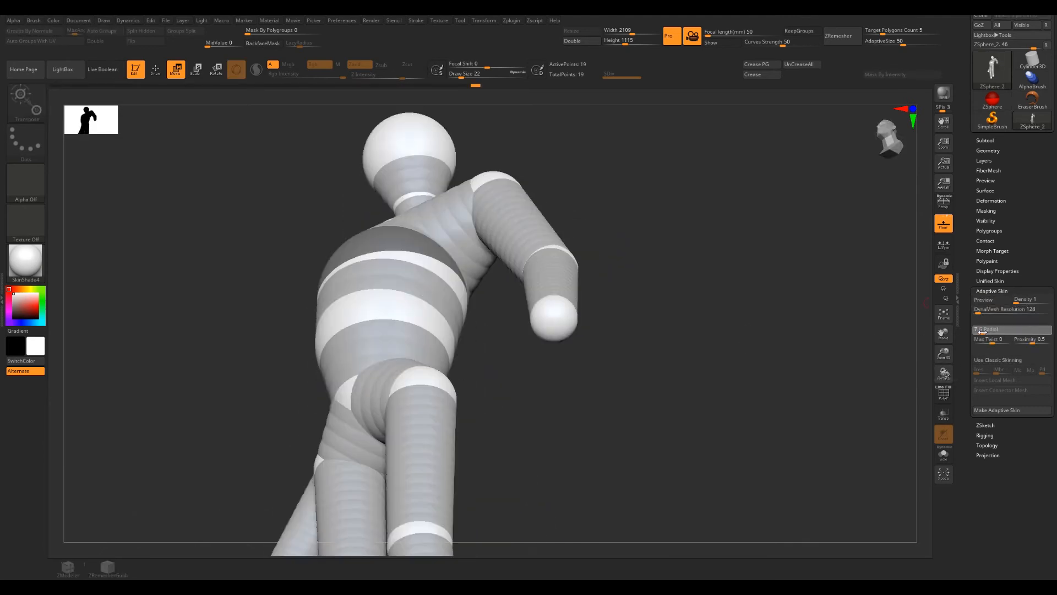
left_click(992, 299)
left_click_drag(859, 326, 764, 330)
left_click_drag(505, 199, 540, 216)
left_click_drag(494, 242, 662, 317)
left_click_drag(499, 312, 893, 220)
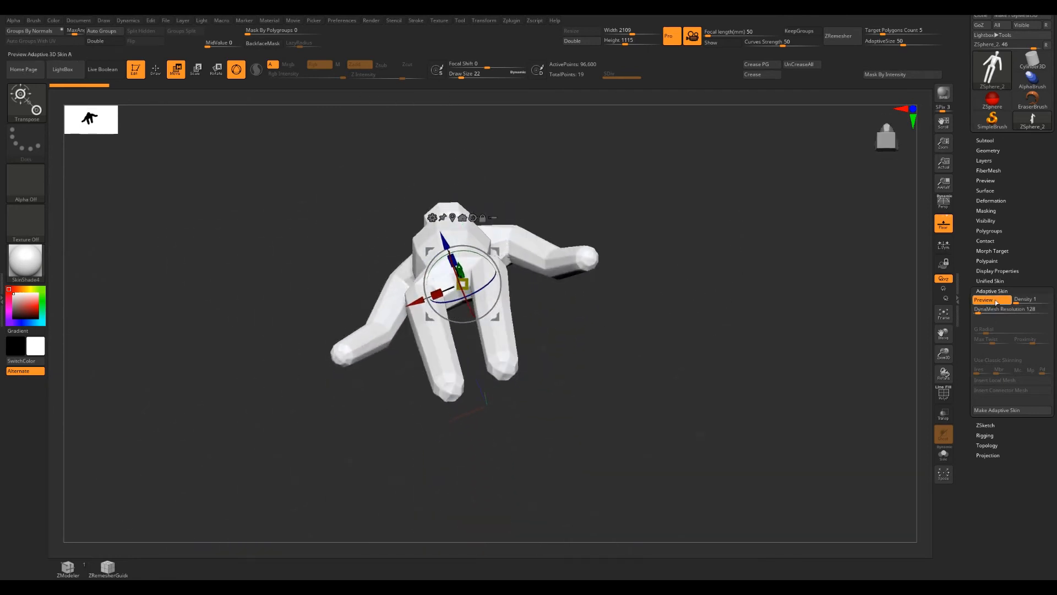
Step: Set G Radial to 5 and check the adaptive skin preview from several angles
left_click(995, 301)
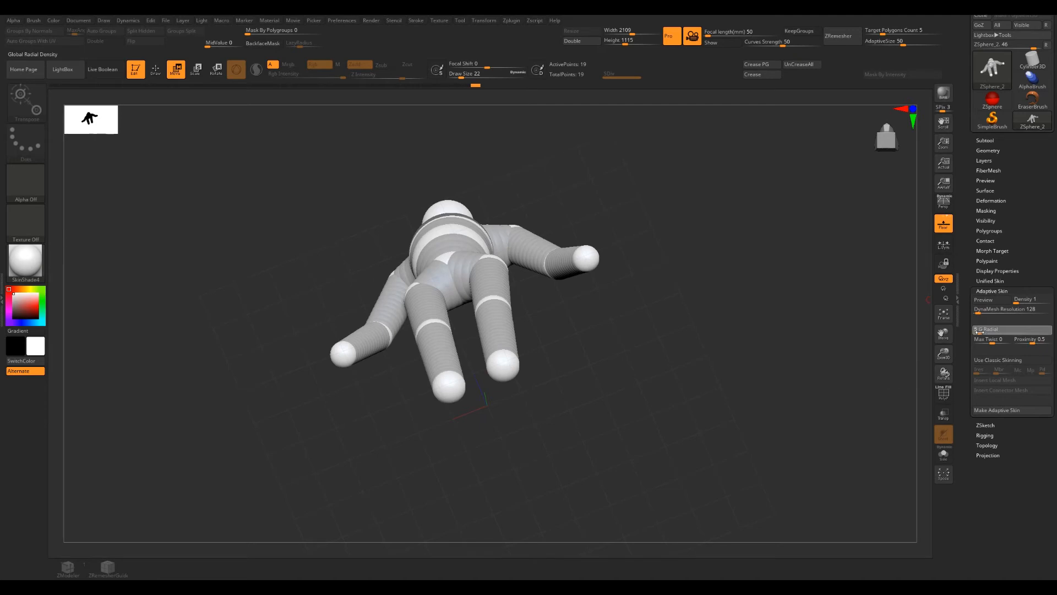
left_click_drag(775, 353, 730, 453, "alt")
left_click_drag(773, 376, 912, 321)
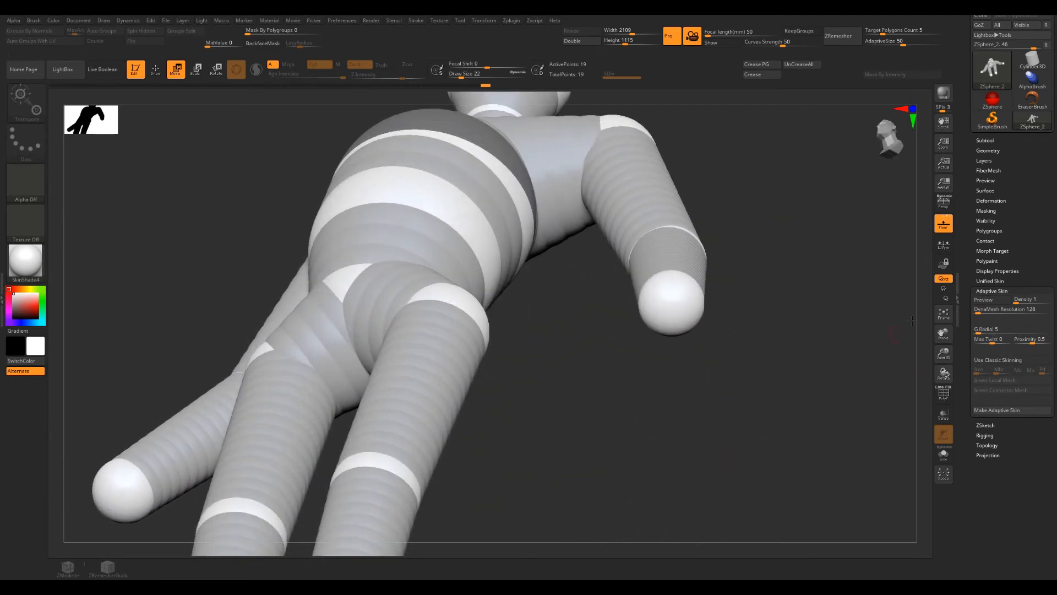
left_click(983, 304)
left_click_drag(789, 325, 772, 341)
left_click_drag(617, 310, 816, 326)
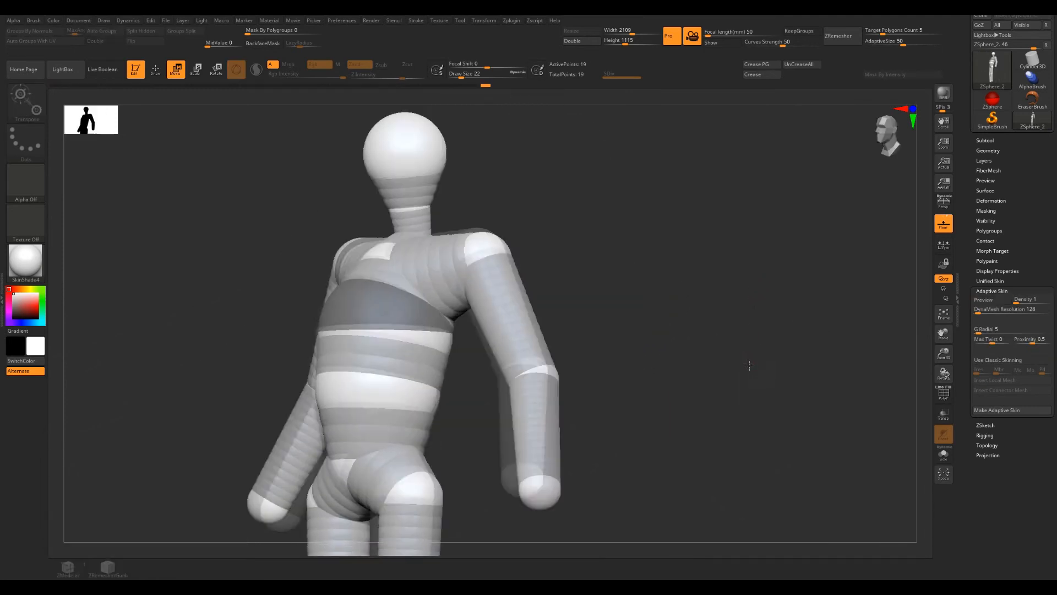
Step: Set G Radial to 6 and preview the resulting adaptive skin from several angles
left_click_drag(756, 368, 768, 353, "alt")
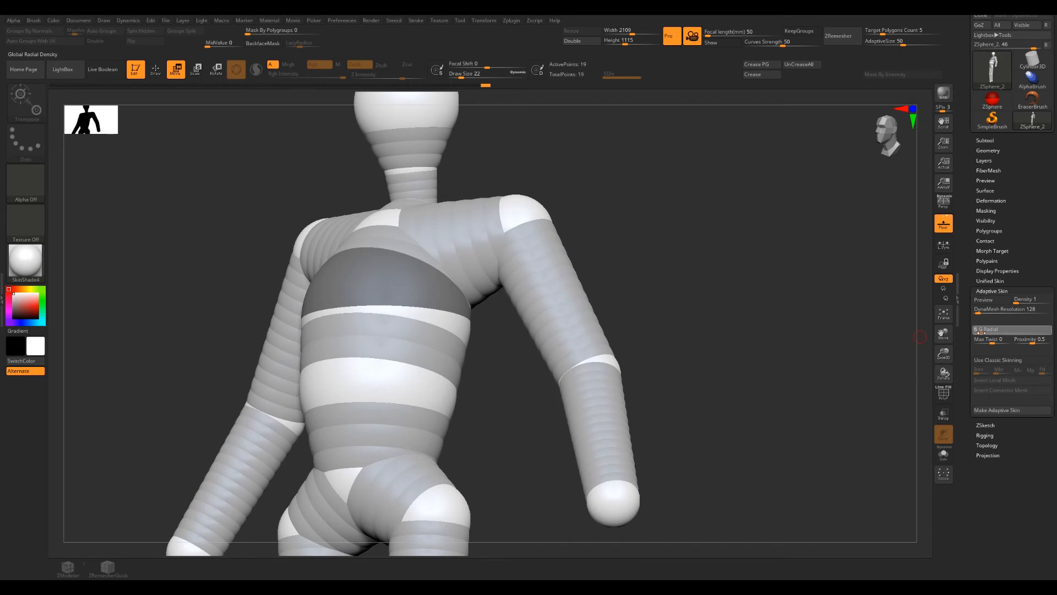
left_click_drag(845, 354, 732, 314)
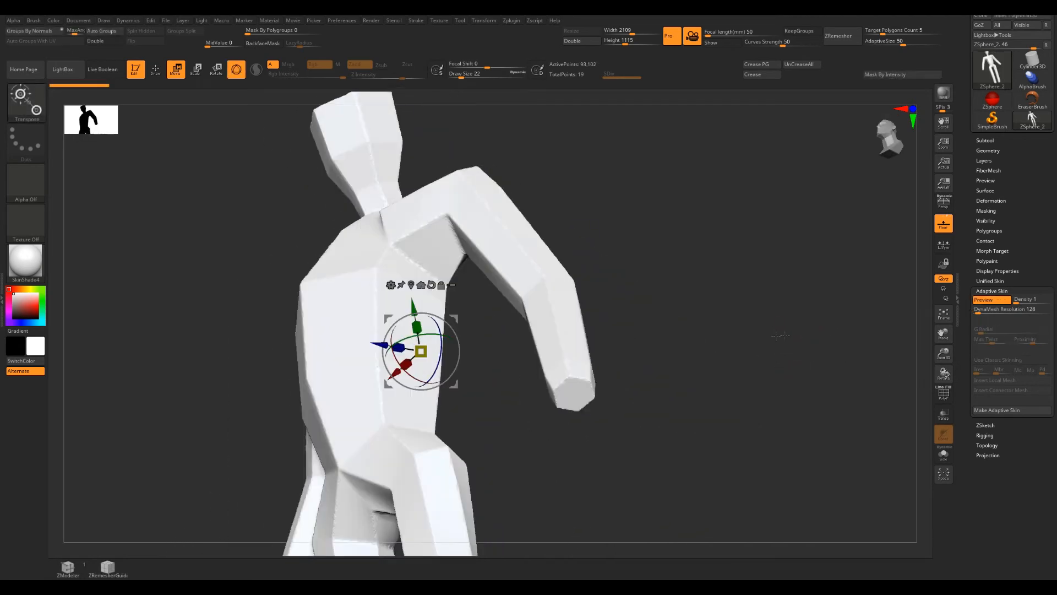
left_click_drag(757, 282, 765, 293)
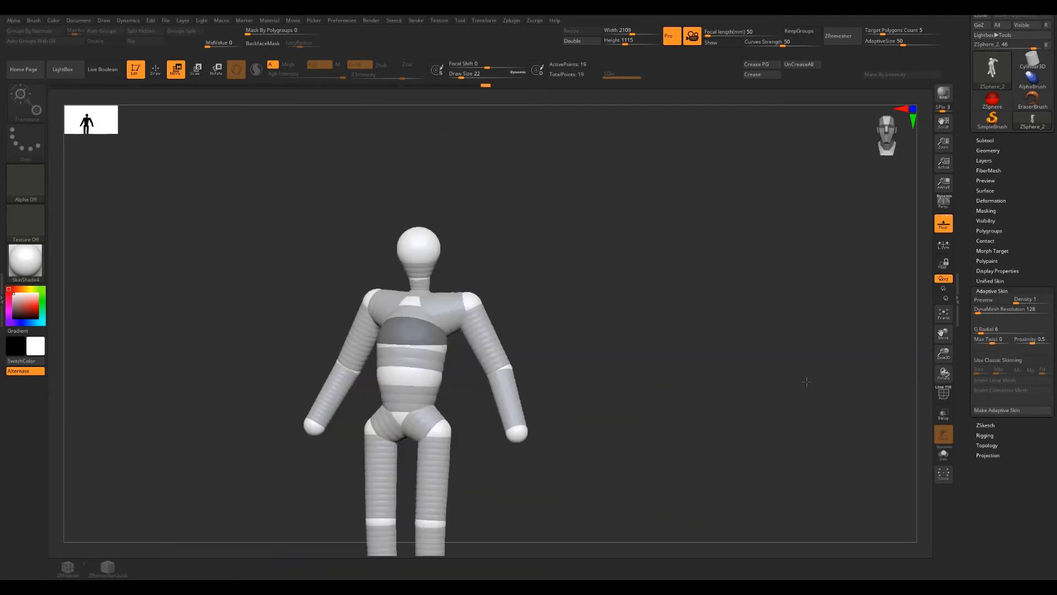
Step: Set G Radial to 8 for the figure's adaptive skin
left_click_drag(821, 377, 840, 328, "alt")
left_click_drag(755, 338, 797, 357)
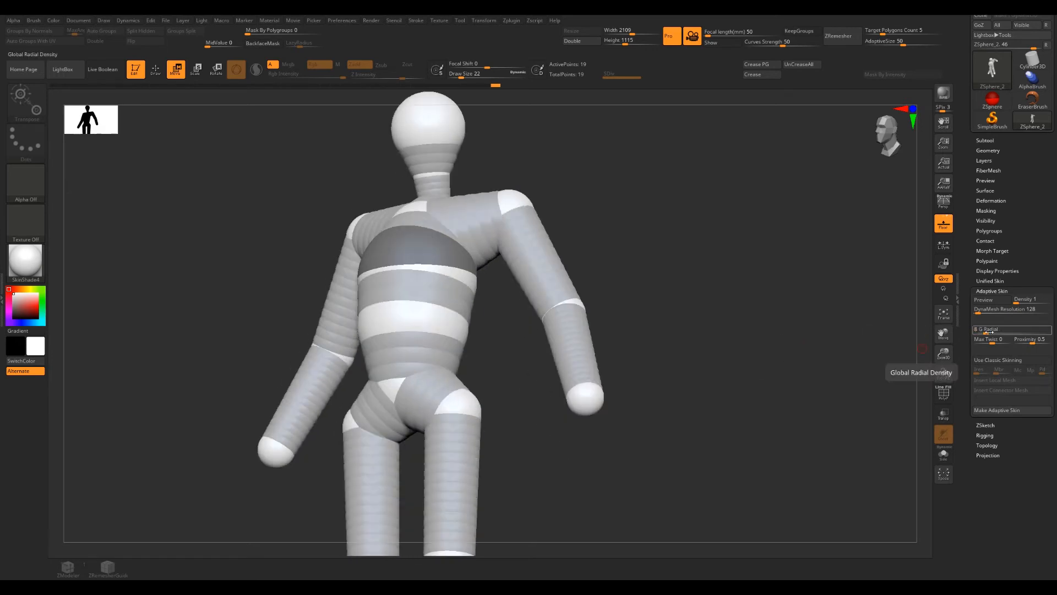
left_click_drag(793, 358, 798, 314)
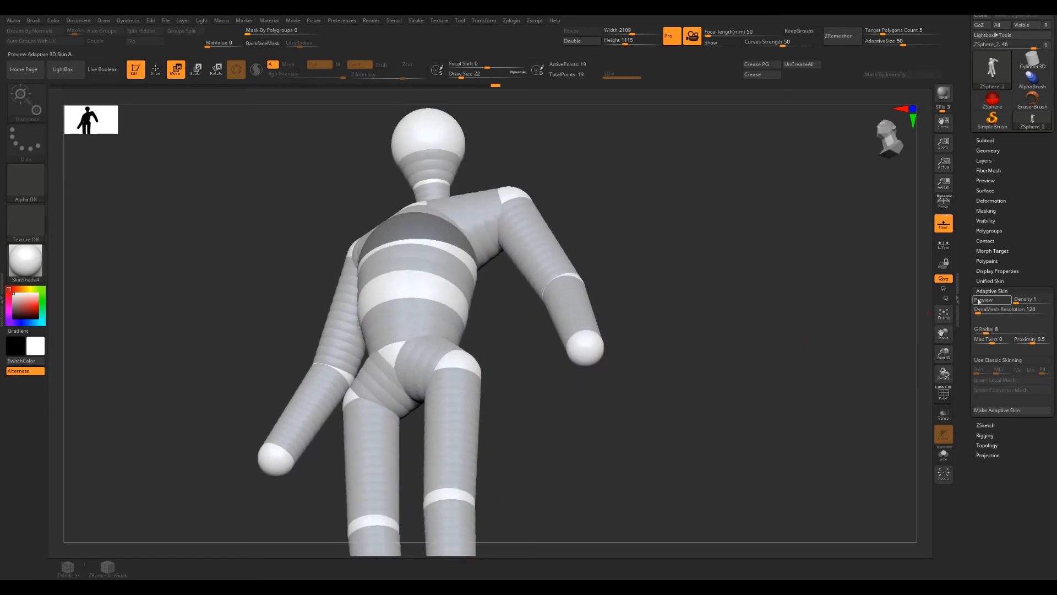
Step: Preview the adaptive skin with polyframe on and DynaMesh Resolution at 0, and inspect the low-poly topology from several angles
left_click(991, 300)
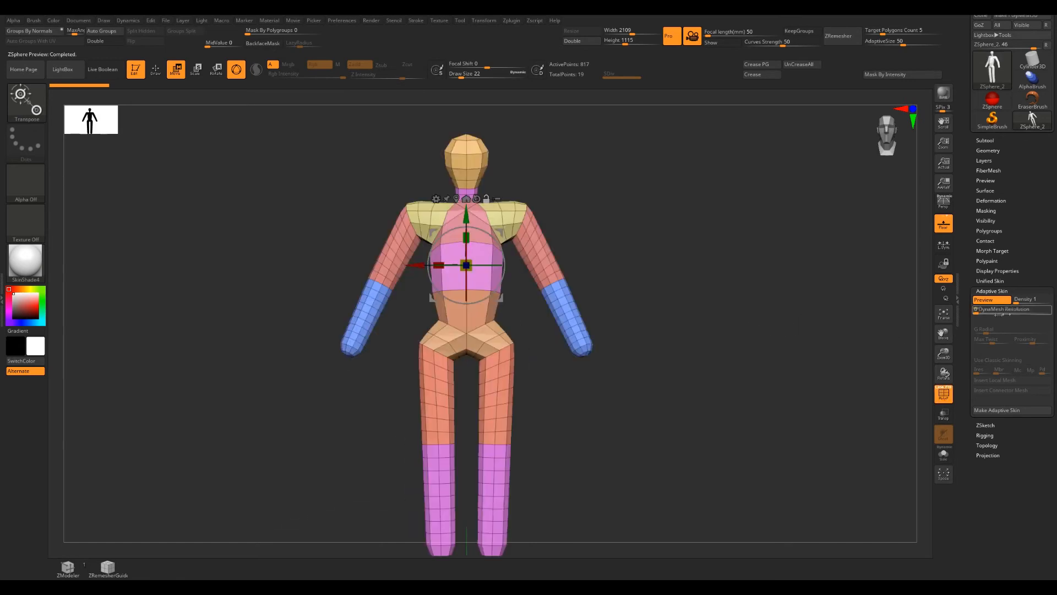
left_click_drag(768, 358, 890, 337)
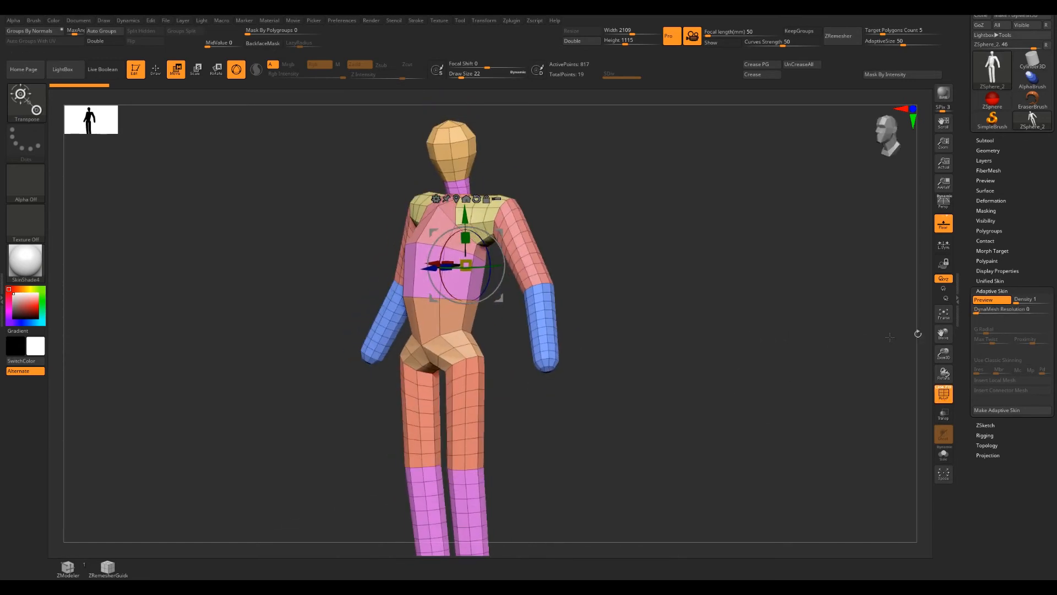
left_click_drag(738, 369, 751, 282)
left_click_drag(702, 317, 665, 298, "alt")
left_click_drag(553, 267, 651, 279)
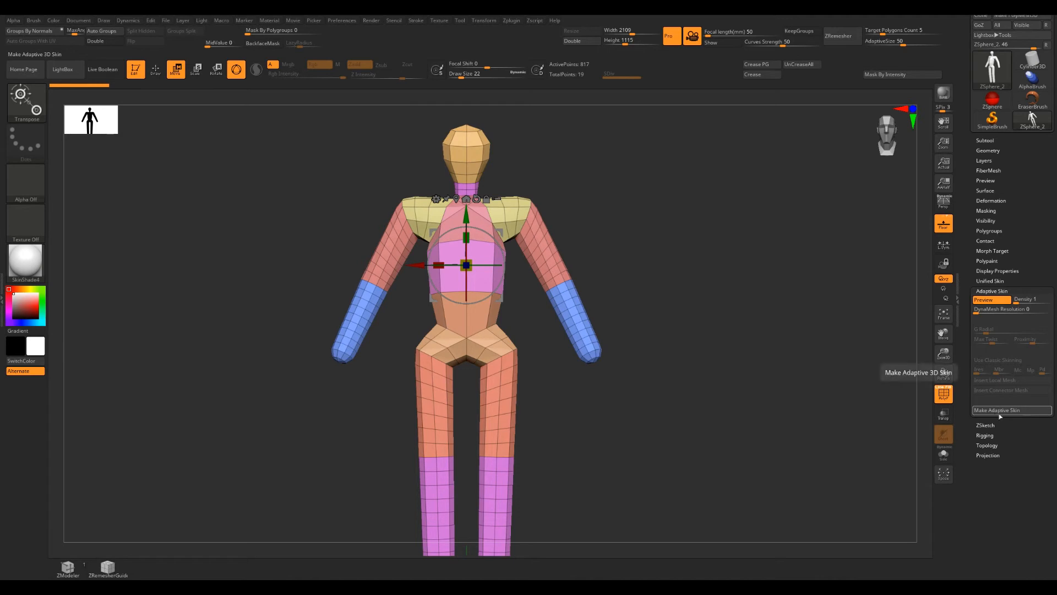
Step: Make the adaptive skin from the ZSphere figure and switch to the generated mesh with its subtool list open
left_click(1018, 411)
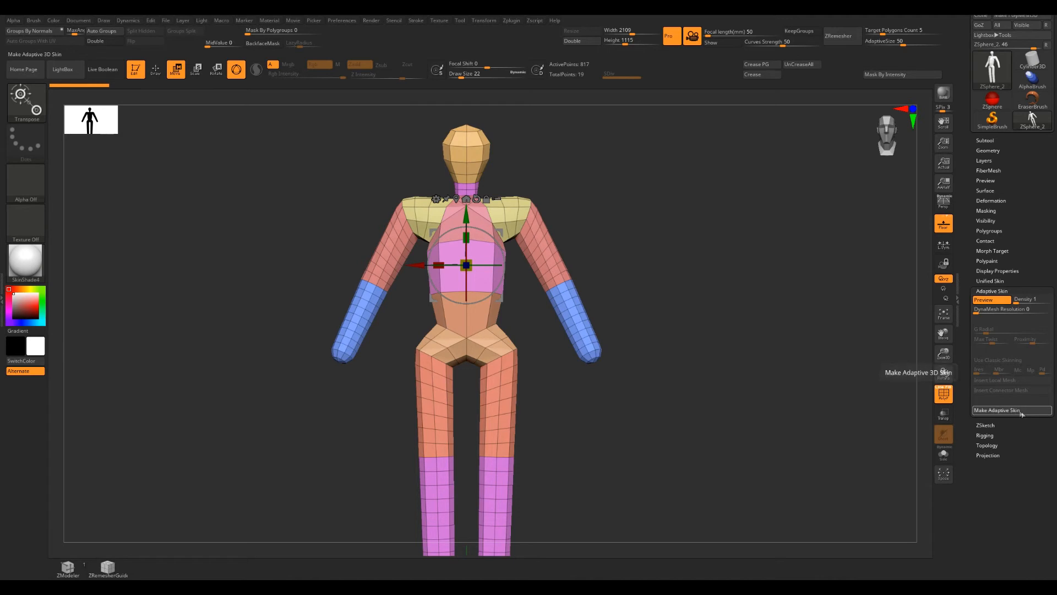
left_click(1006, 146)
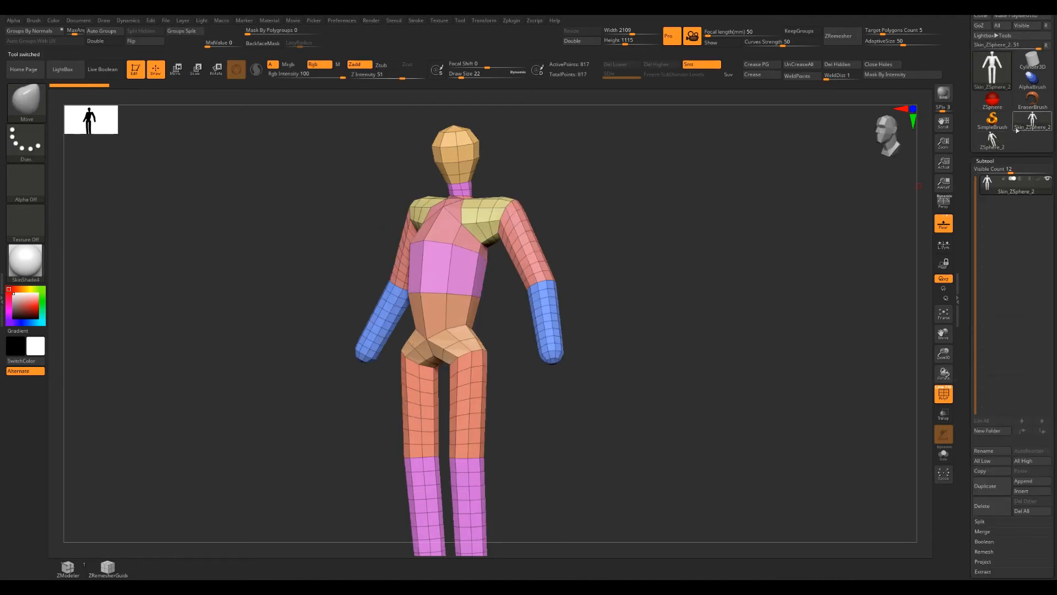
Step: Enlarge the Move brush to a draw size of 299 and reshape the mesh's torso, shoulders and upper back
left_click_drag(775, 225, 468, 238)
left_click_drag(588, 240, 550, 223, "shift")
key("bracketright")
key("s")
left_click_drag(418, 259, 443, 259)
left_click_drag(493, 205, 524, 200, "shift")
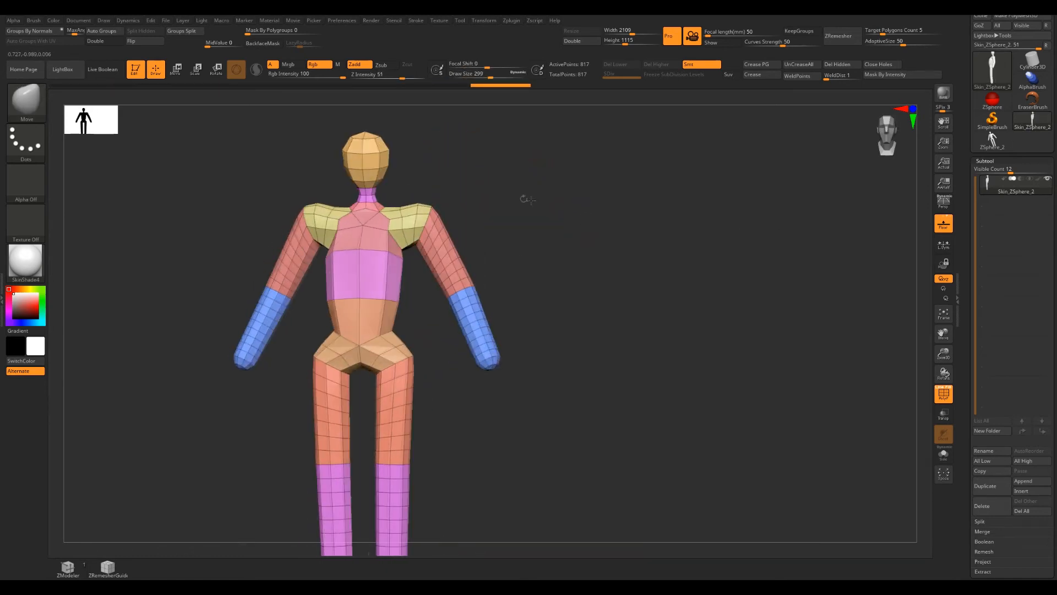
left_click_drag(427, 208, 439, 262)
right_click_drag(475, 254, 510, 257, "shift")
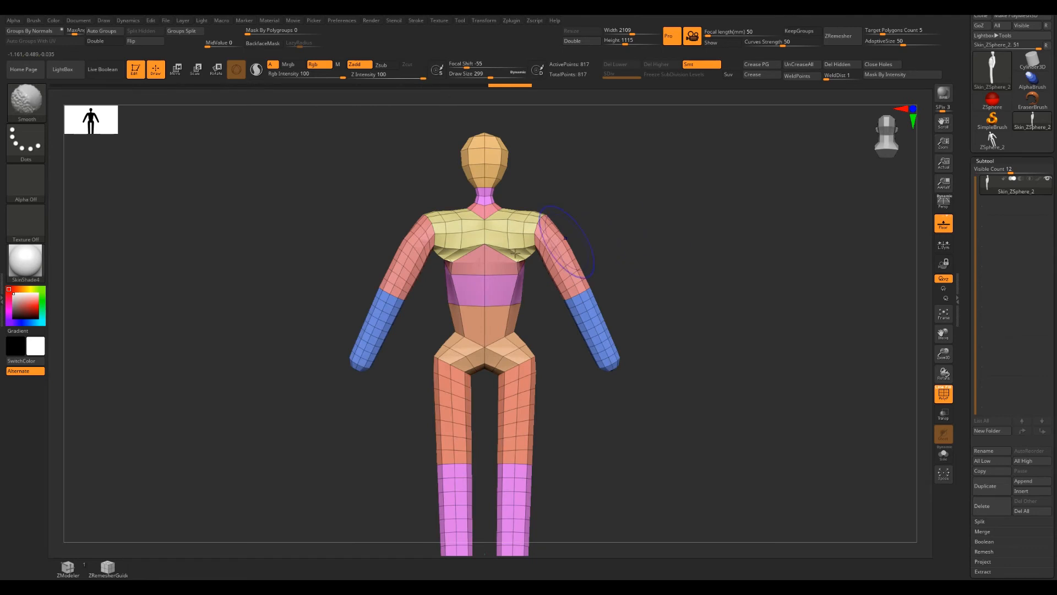
left_click_drag(453, 276, 442, 278)
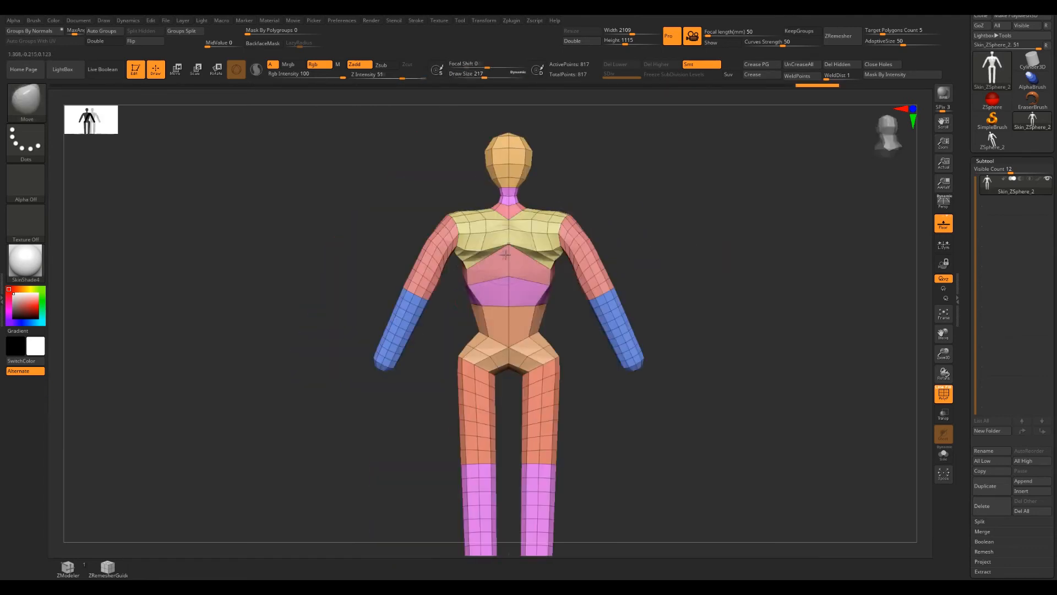
right_click_drag(595, 356, 473, 358)
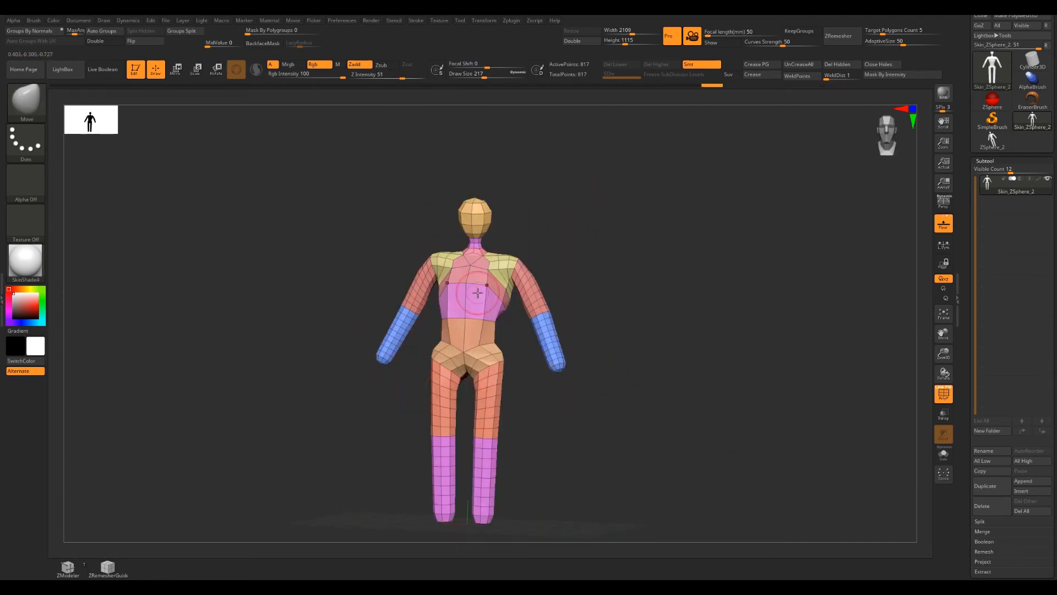
left_click_drag(579, 416, 634, 419, "alt")
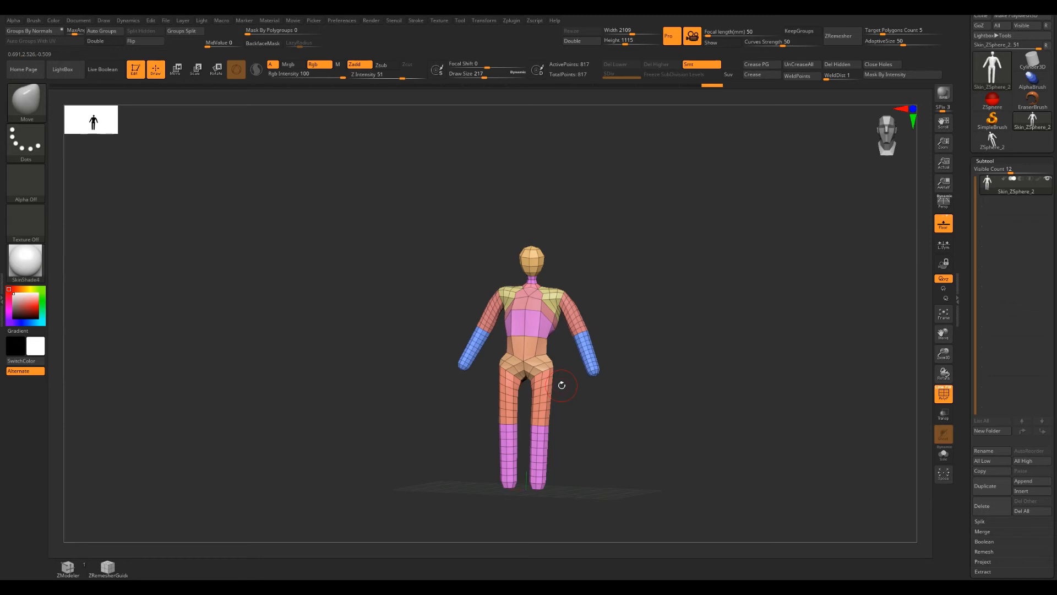
left_click_drag(616, 308, 602, 380)
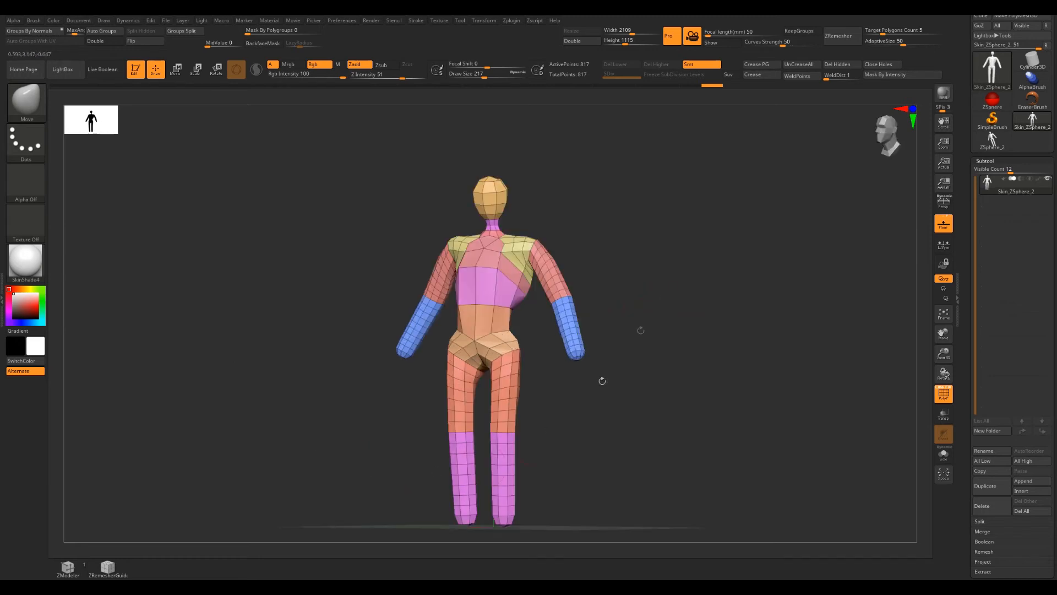
mouse_move(667, 353)
left_mouse_down()
mouse_move(696, 361)
mouse_move(654, 359)
mouse_move(673, 364)
left_mouse_up()
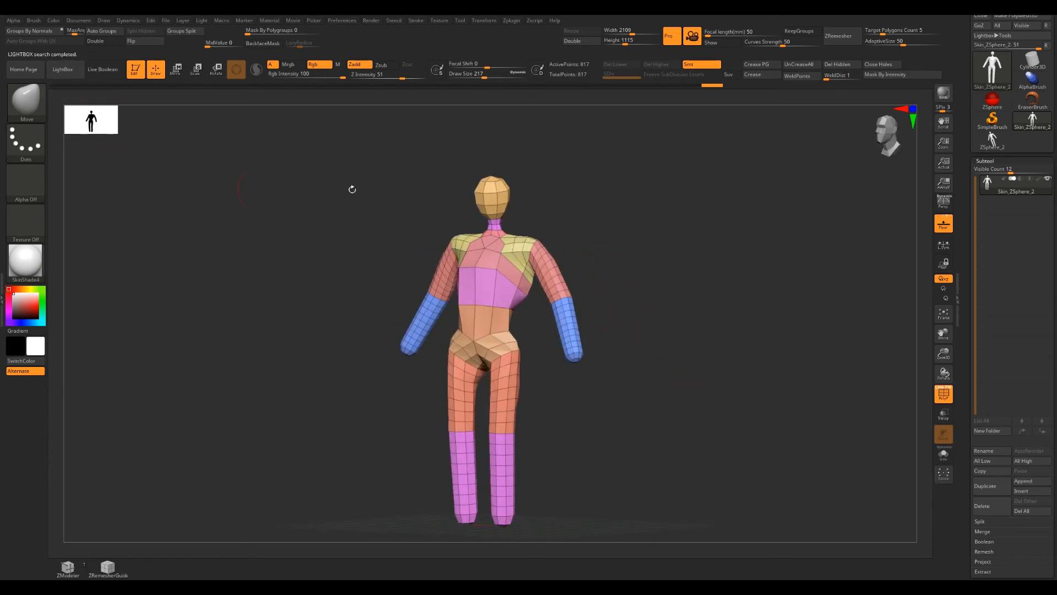
Step: Browse the sample armatures in the ZSpheres project folder of LightBox
left_click(69, 68)
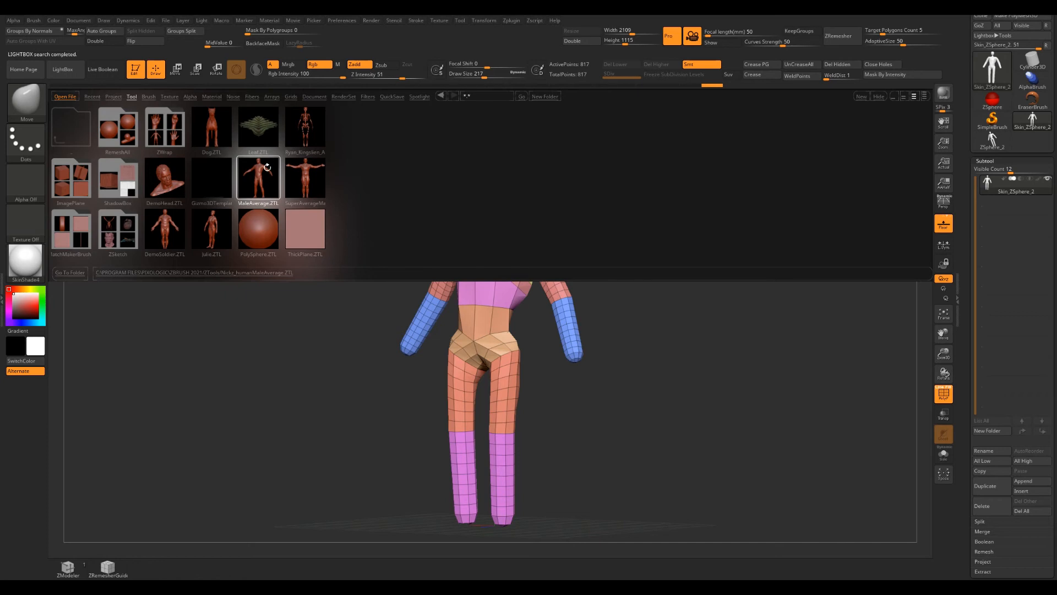
left_click(114, 96)
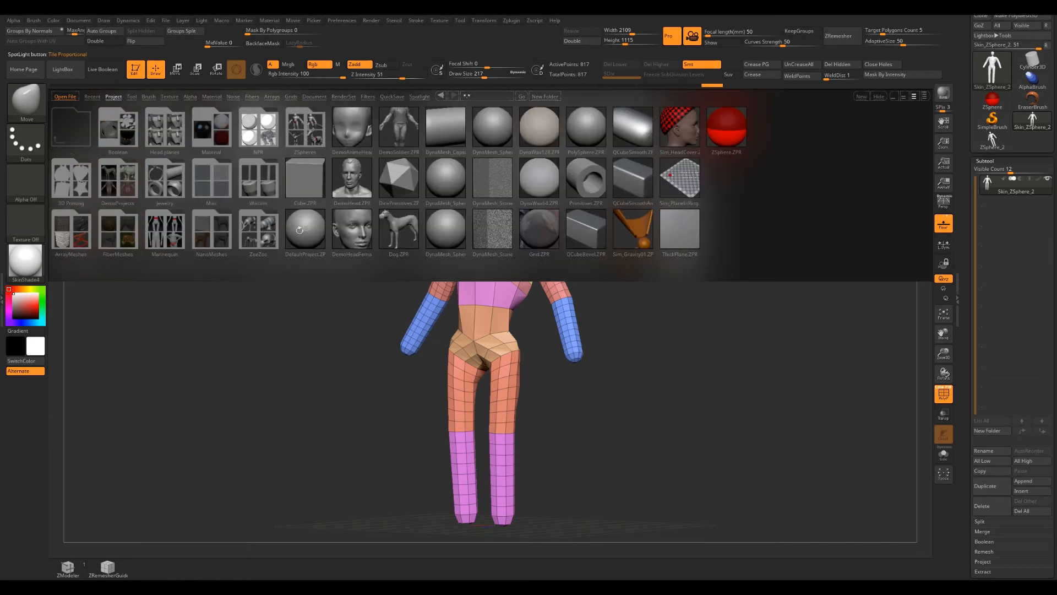
double_click(269, 245)
scroll(738, 266, "down", 5)
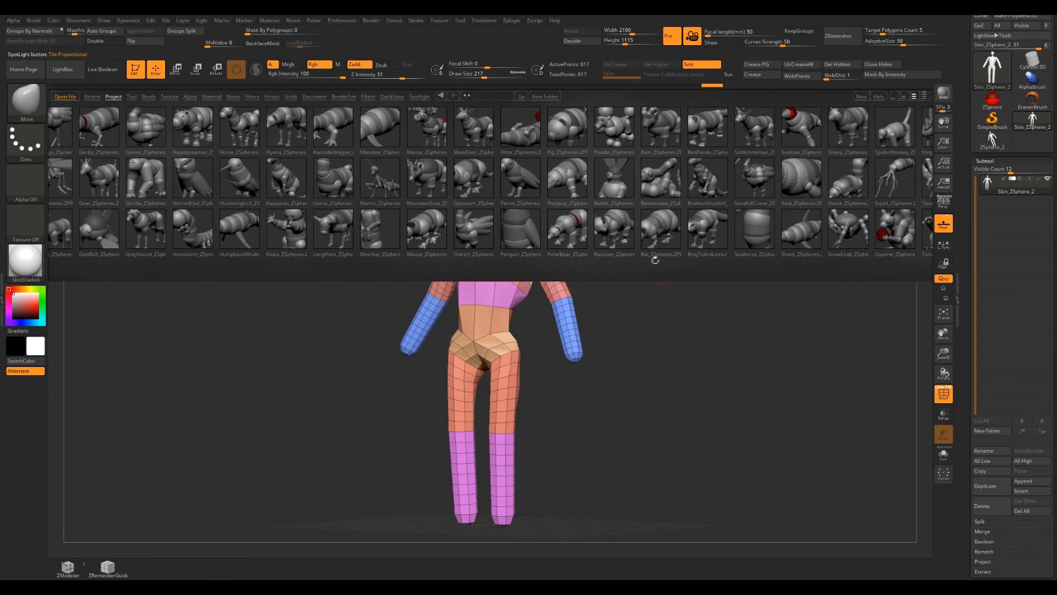
scroll(657, 260, "down", 5)
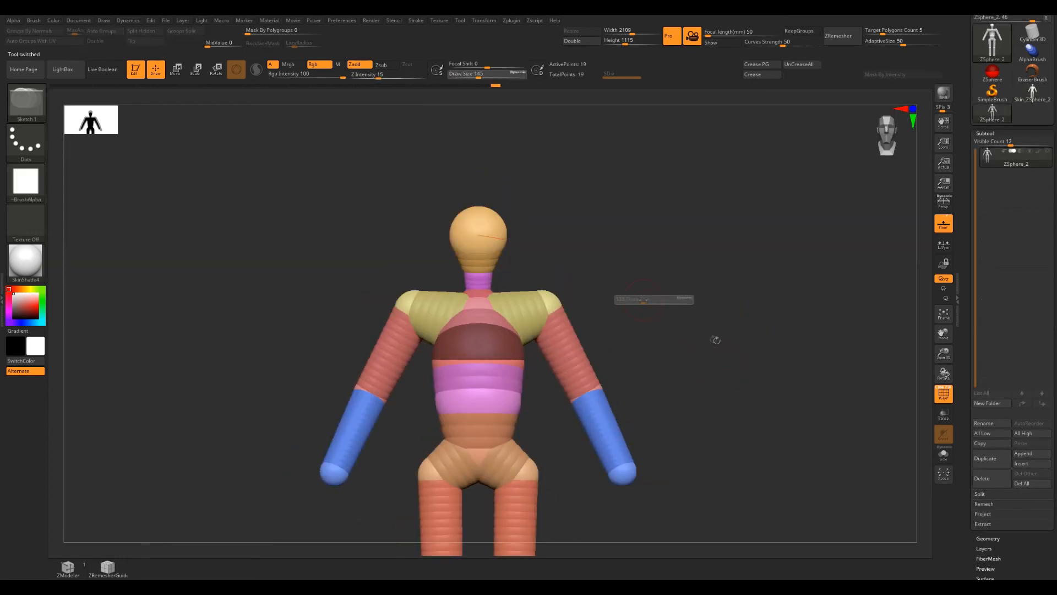
Step: Return to the ZSphere armature, set Draw Size to 77 and rotate both arms at the shoulders
left_click_drag(643, 300, 640, 277)
left_click(216, 70)
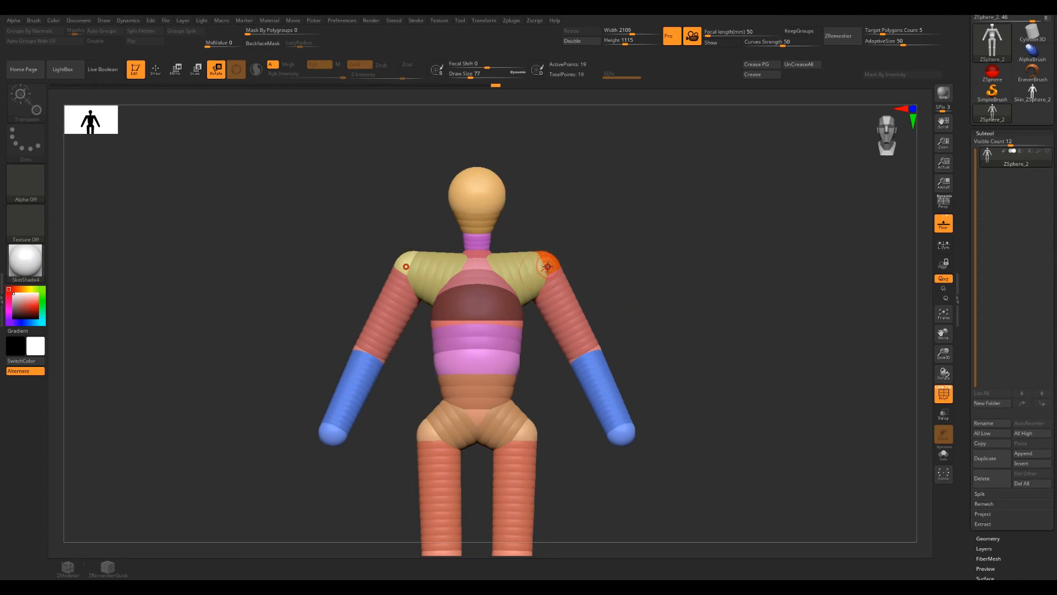
mouse_move(556, 261)
left_mouse_down()
mouse_move(603, 383)
mouse_move(518, 198)
mouse_move(562, 275)
left_mouse_up()
left_click_drag(641, 264, 555, 269)
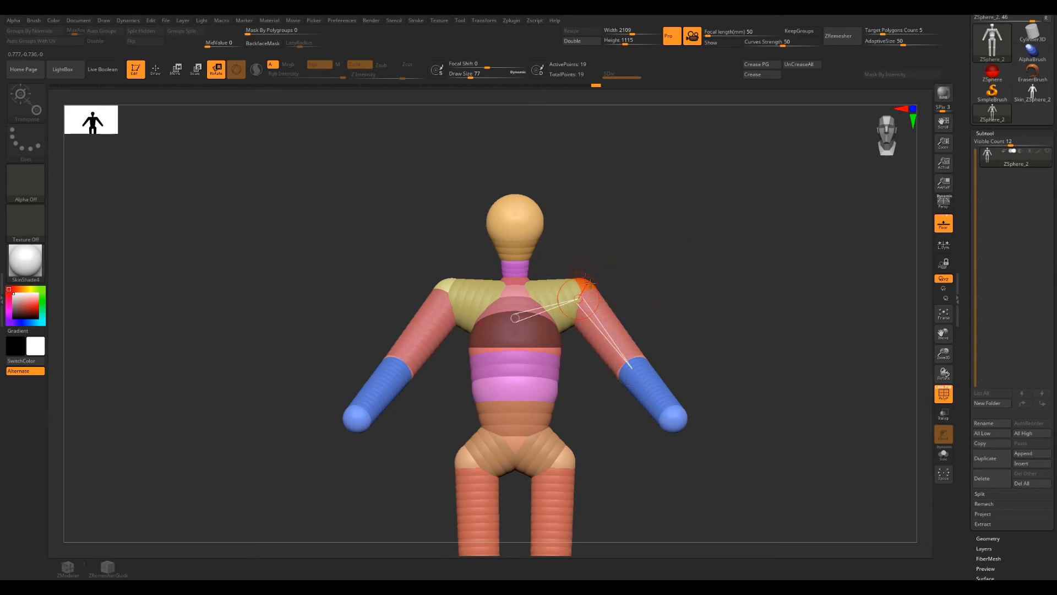
left_click_drag(586, 288, 577, 263)
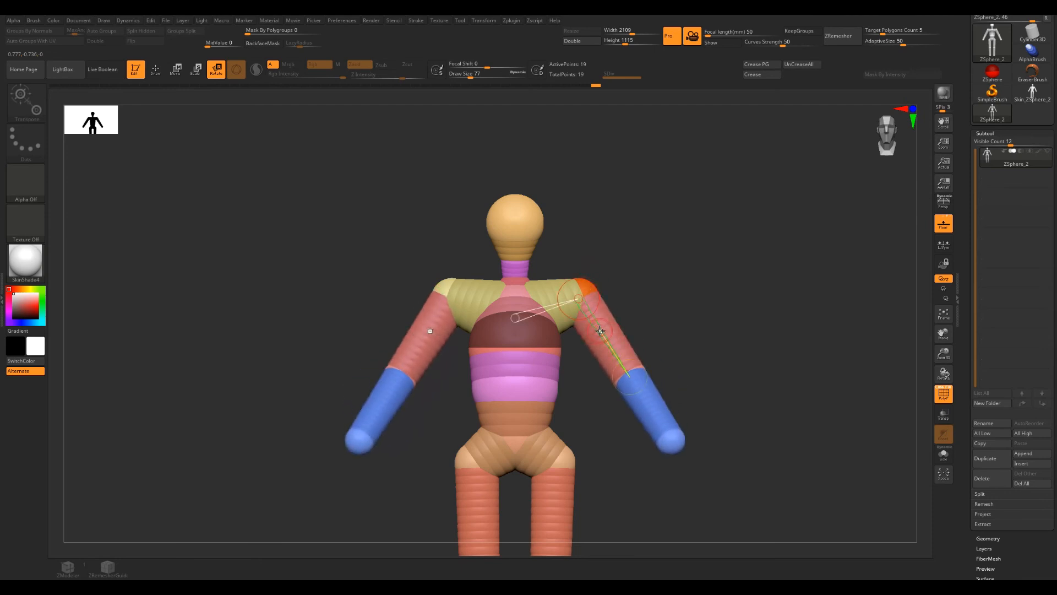
Step: Undo a trial arm rotation and raise both upper arms beside the head with the forearms bent outward
left_click_drag(601, 331, 512, 181)
key("ctrl+z")
left_click_drag(650, 317, 579, 209, "shift")
left_click_drag(640, 358, 677, 308, "alt")
Step: Swing both legs forward at the hips and bend the knees so the lower legs hang down
left_click_drag(677, 308, 567, 322)
left_click_drag(609, 383, 556, 348)
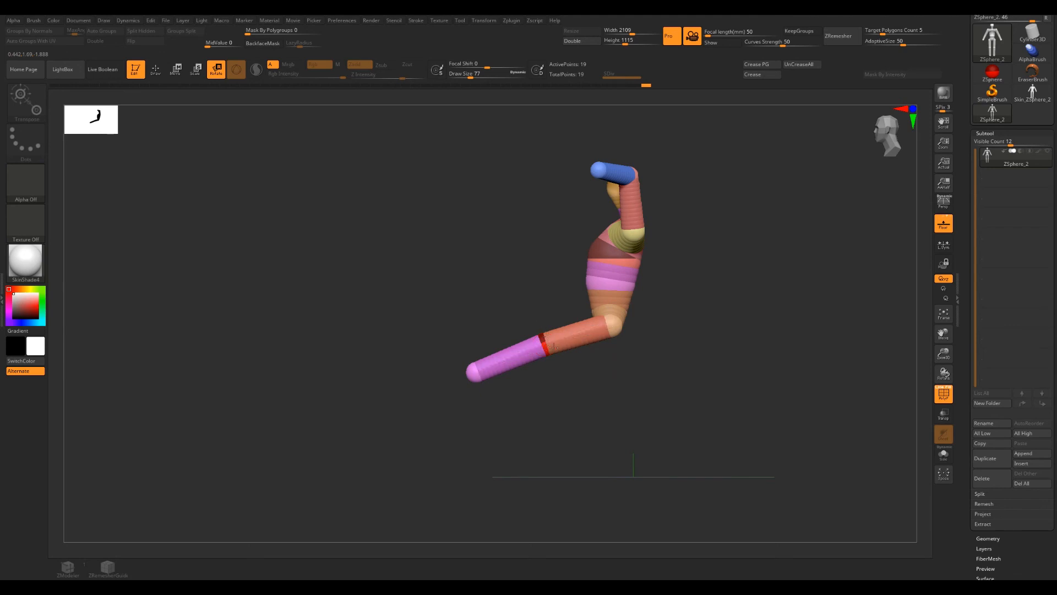
left_click_drag(478, 370, 629, 377)
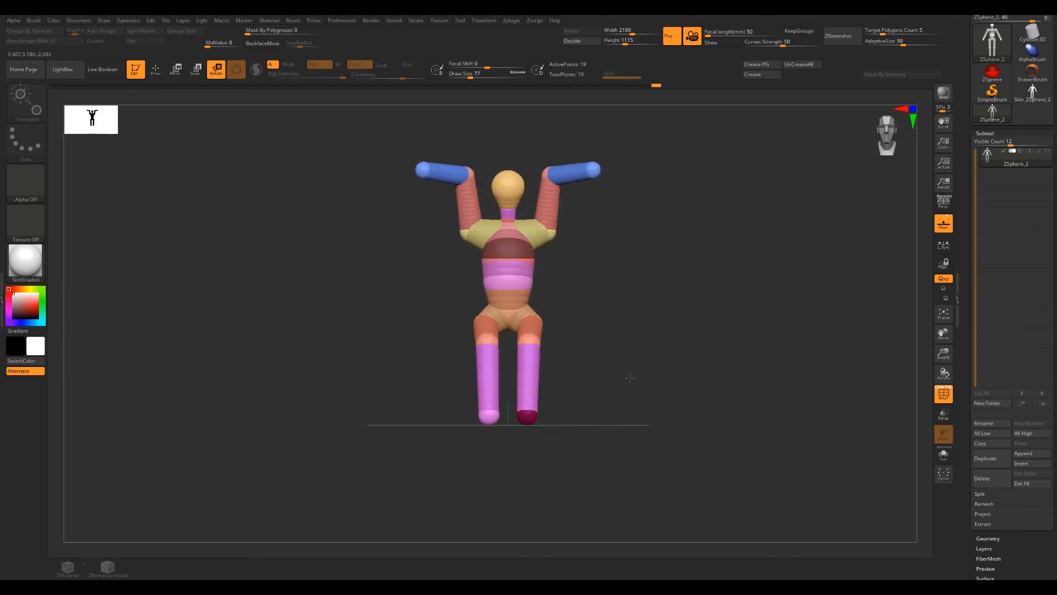
key("f")
Step: Lower the thighs into a slight crouch and rotate the lower legs backward and outward
left_click_drag(528, 418, 600, 405)
left_click_drag(528, 336, 534, 387)
left_click_drag(539, 347, 614, 363)
left_click_drag(604, 325, 689, 365)
left_click_drag(653, 319, 624, 331)
left_click_drag(687, 354, 663, 347, "alt")
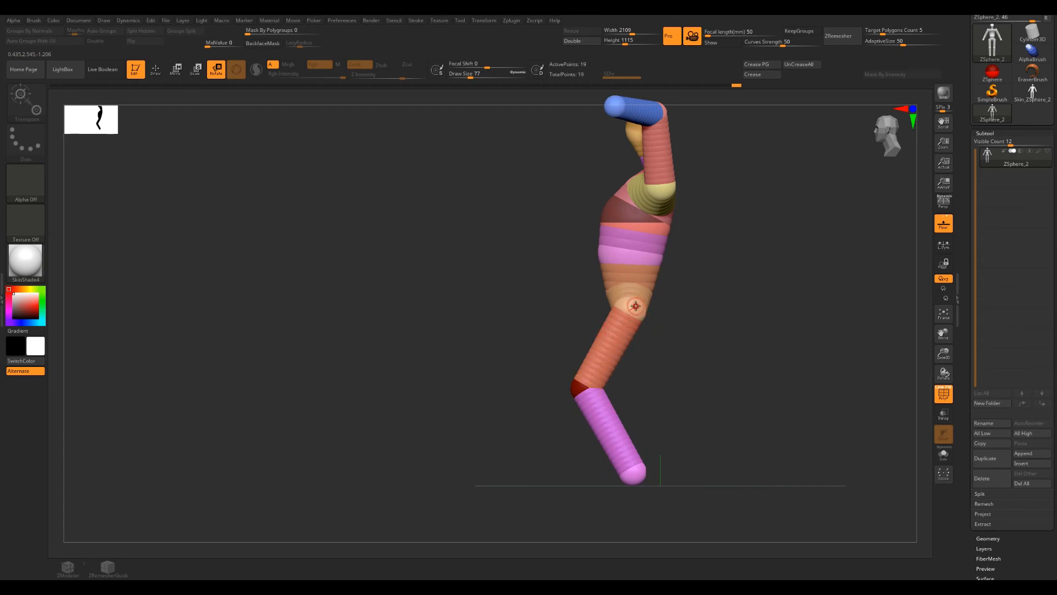
Step: Adjust the rotation of the thighs at the hips and check the leg pose from the side and front
left_click_drag(633, 309, 611, 432)
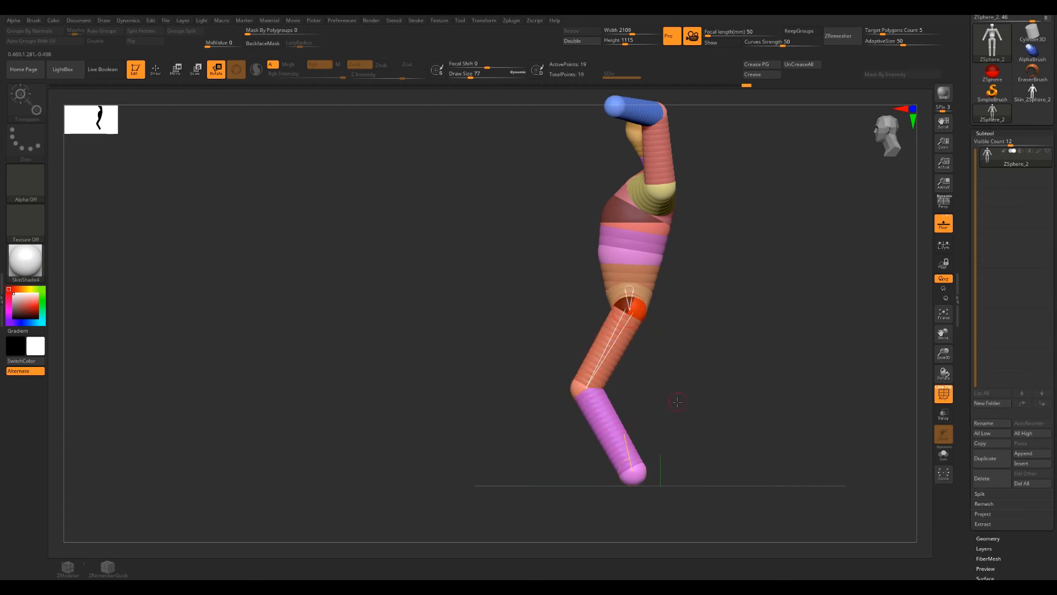
left_click_drag(678, 402, 628, 379, "alt")
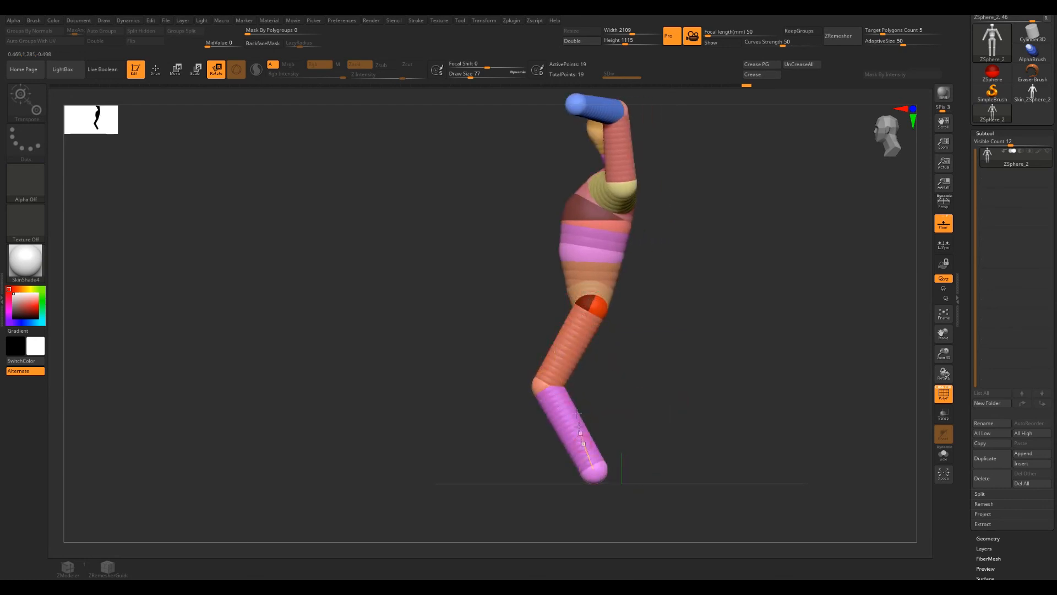
left_click_drag(573, 342, 540, 380)
left_click_drag(484, 333, 694, 329)
left_click_drag(585, 304, 755, 423)
left_click_drag(788, 397, 750, 370)
left_click_drag(750, 371, 758, 418, "alt")
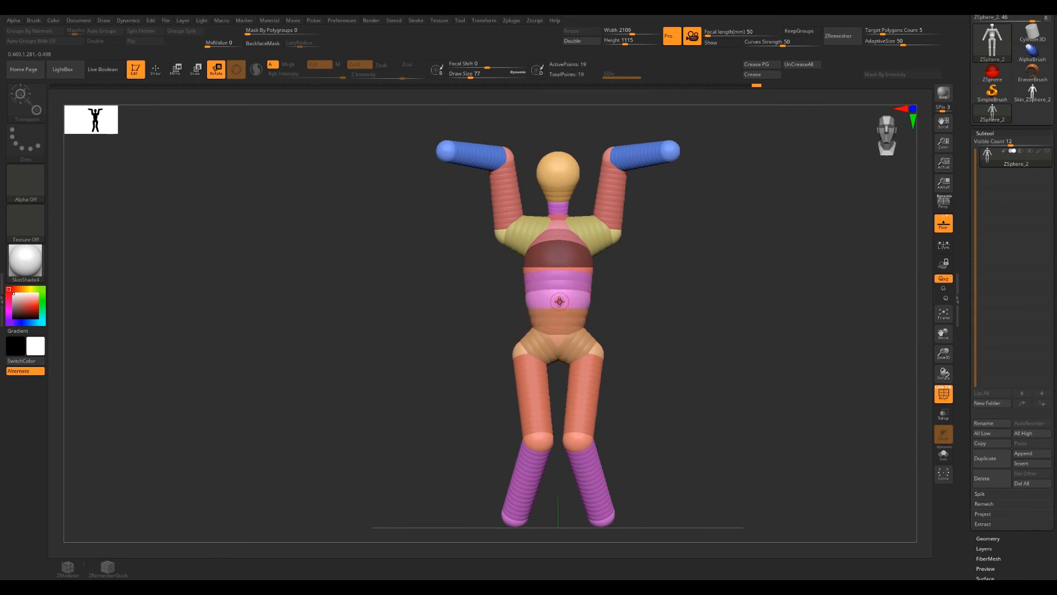
Step: Twist the upper body at the waist and preview the posed figure's adaptive skin from several angles
left_click_drag(560, 301, 542, 274)
mouse_move(553, 230)
left_mouse_down()
mouse_move(604, 240)
mouse_move(543, 233)
mouse_move(558, 235)
left_mouse_up()
left_click_drag(642, 267, 876, 283)
key("a")
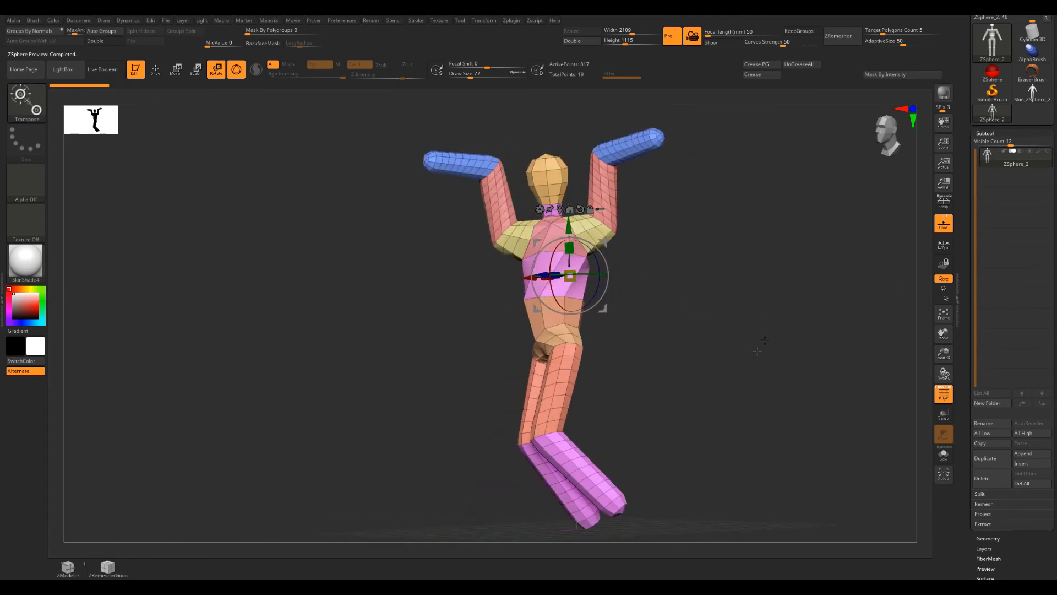
left_click_drag(656, 374, 607, 292)
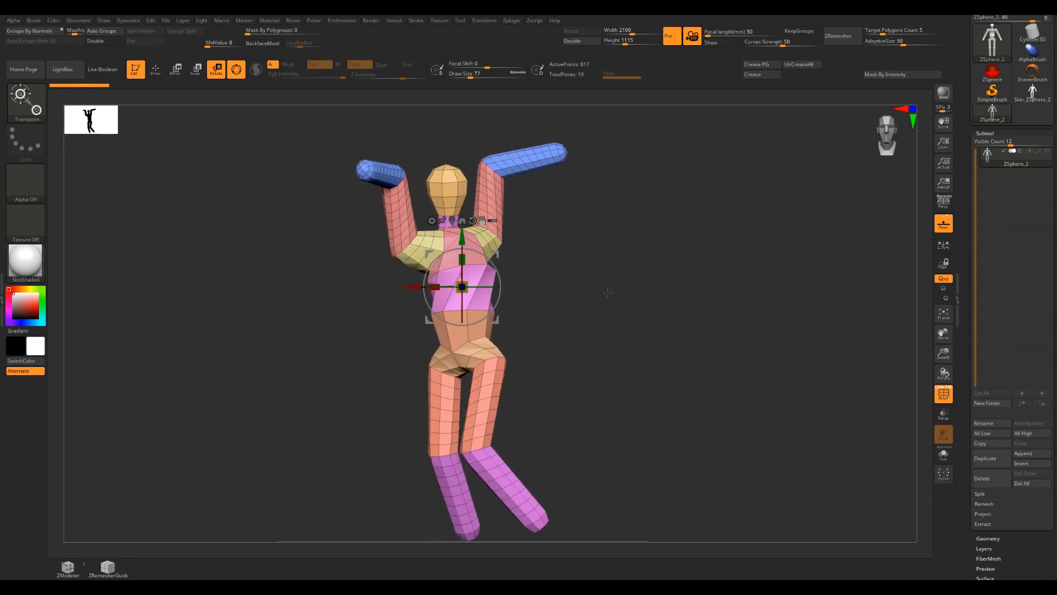